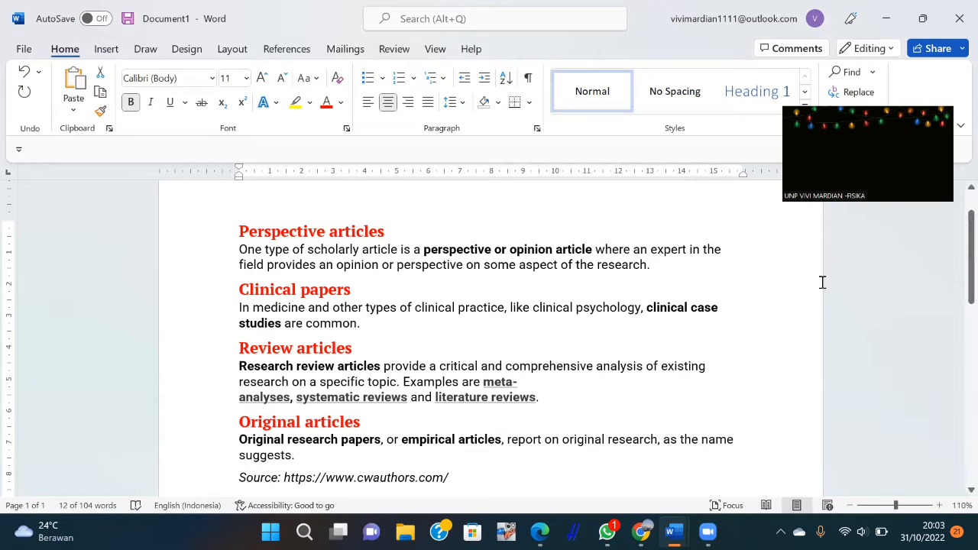
Step: Copy the article title "INVESTIGASI TANTANGAN GURU ILMU SOSIAL MENGAJAR SETELAH COVID-19 DI ASEAN: STUDI LITERATUR" from below the source line
scroll(957, 265, "down", 4)
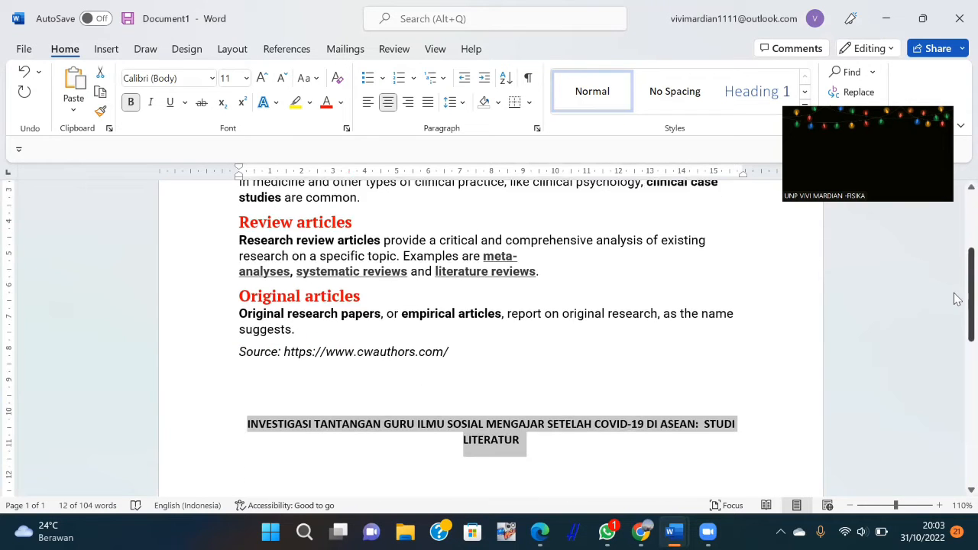
left_click(638, 413)
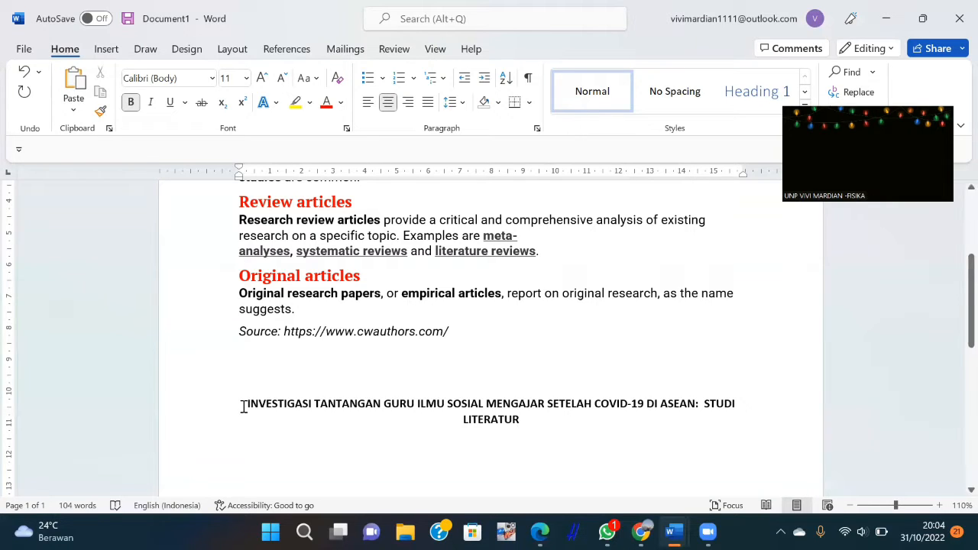
left_click_drag(242, 406, 533, 417)
key("ctrl+c")
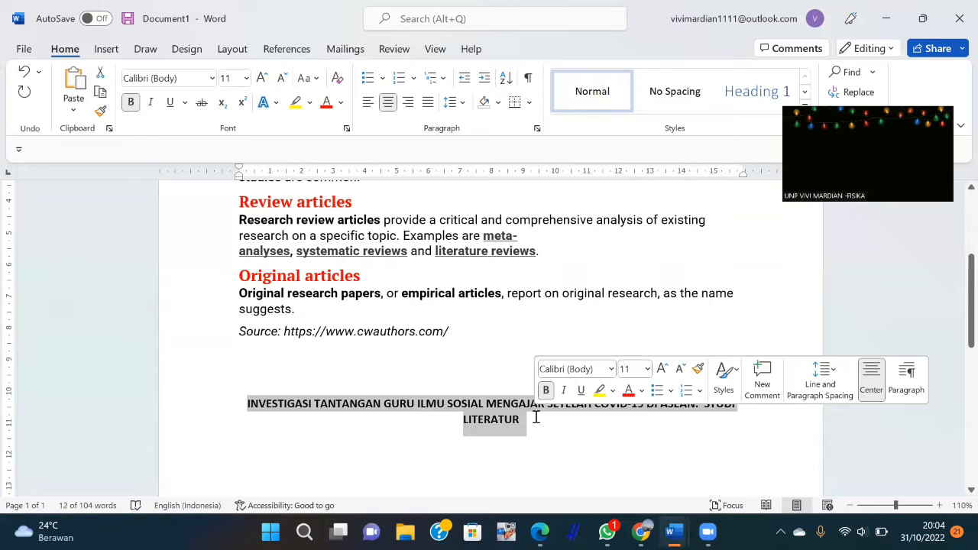
Step: Switch to Chrome and search Google Scholar for the copied Indonesian article title, replacing the existing query
mouse_move(642, 527)
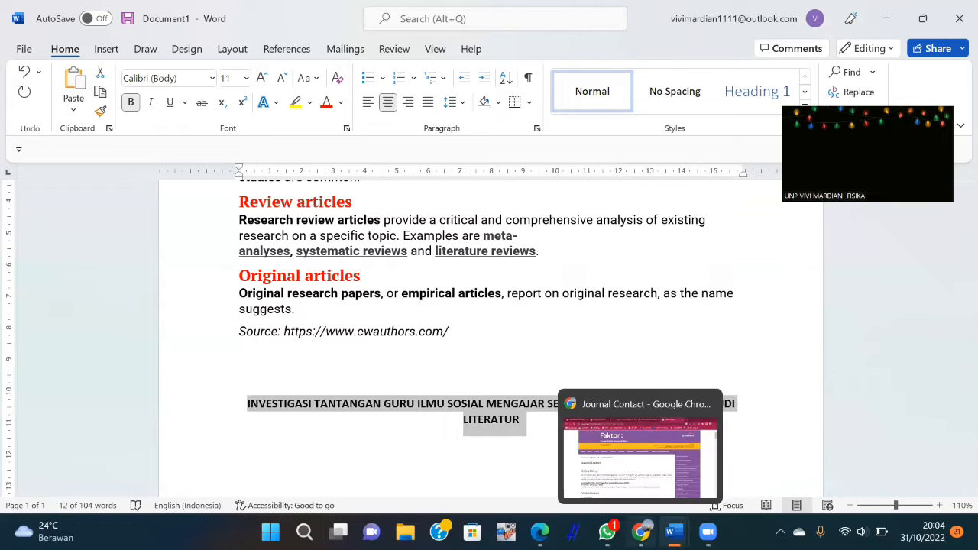
left_click(642, 456)
key("ctrl+1")
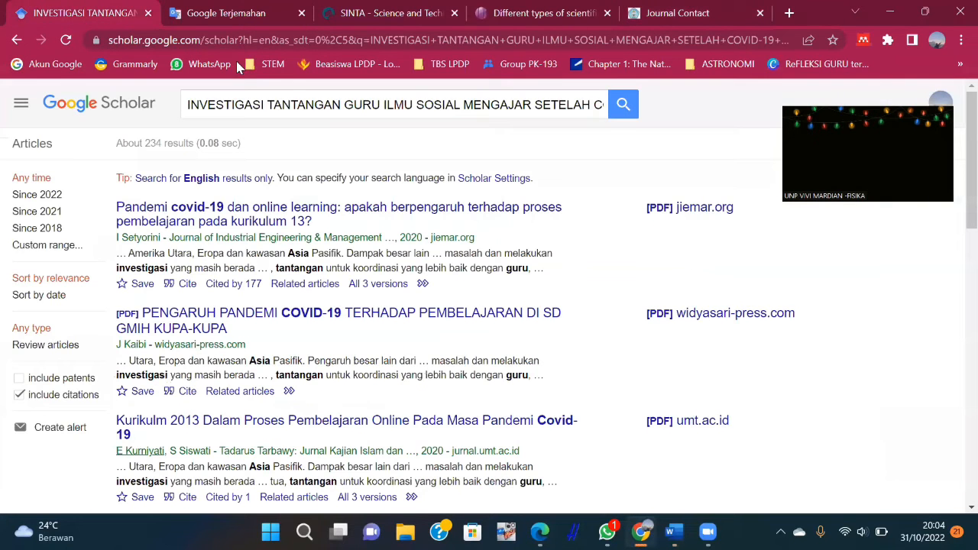
key("ctrl+a")
key("BackSpace")
key("ctrl+v")
key("Return")
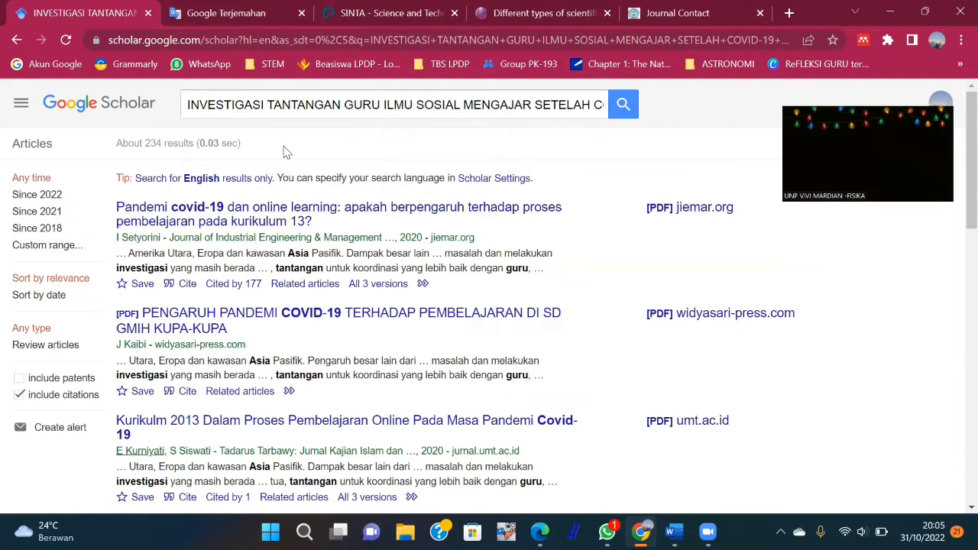
Step: Translate the copied title from Indonesian to English in Google Translate and copy the translation
left_click(253, 11)
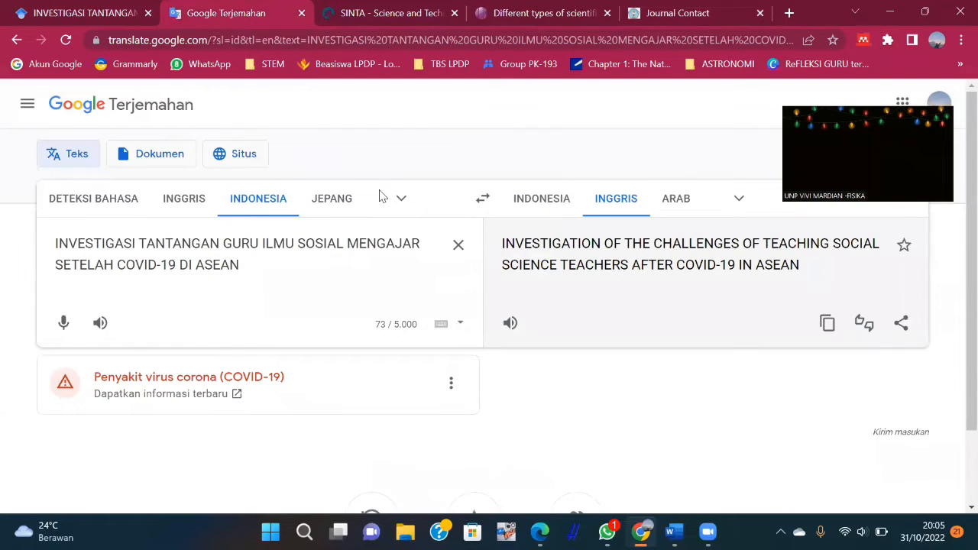
left_click(458, 244)
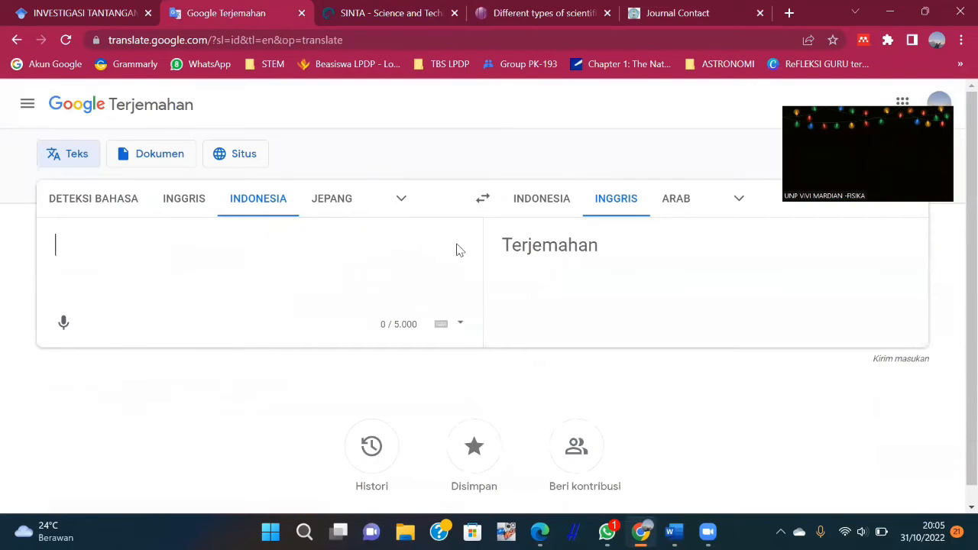
key("ctrl+v")
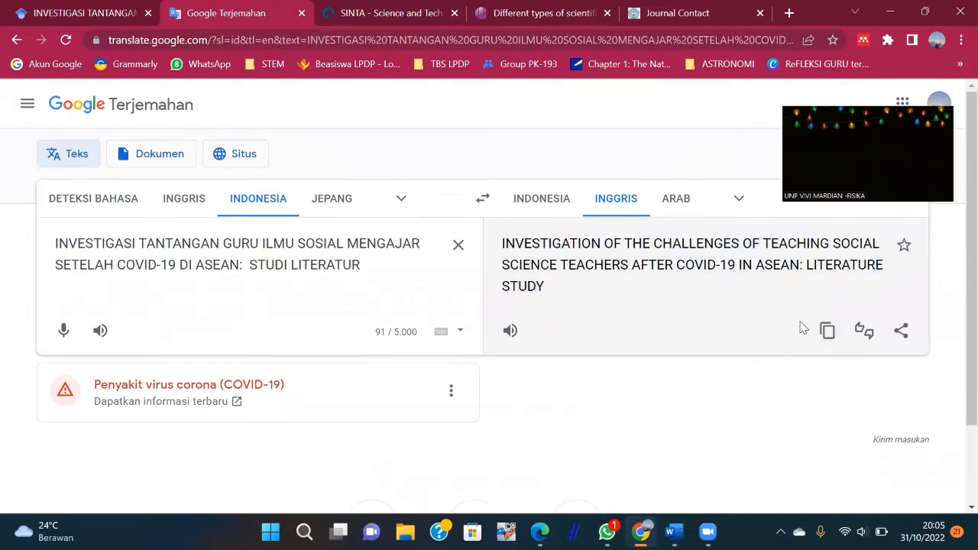
left_click(826, 330)
Step: Search Google Scholar for the copied English translation of the title in place of the Indonesian query
left_click(37, 8)
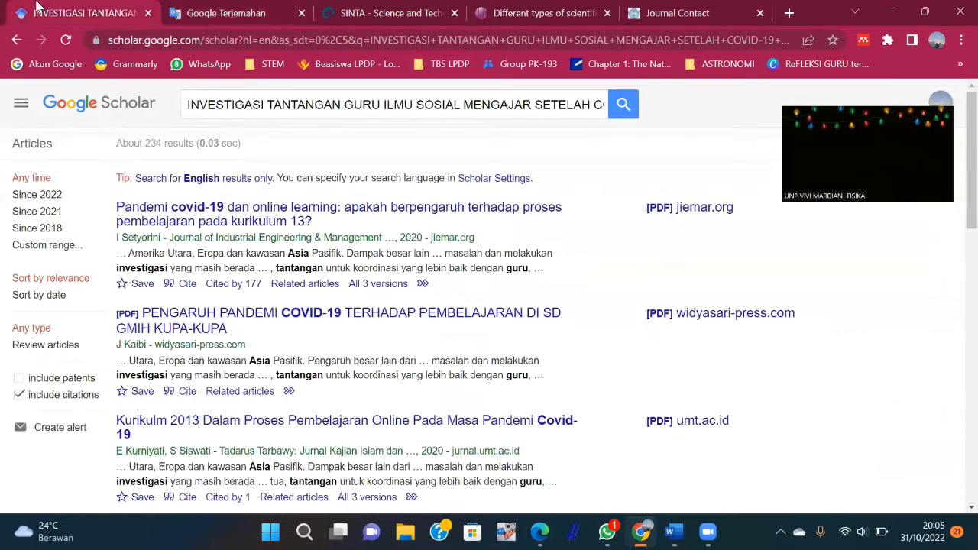
left_click(305, 105)
key("ctrl+a")
key("BackSpace")
key("ctrl+v")
key("Return")
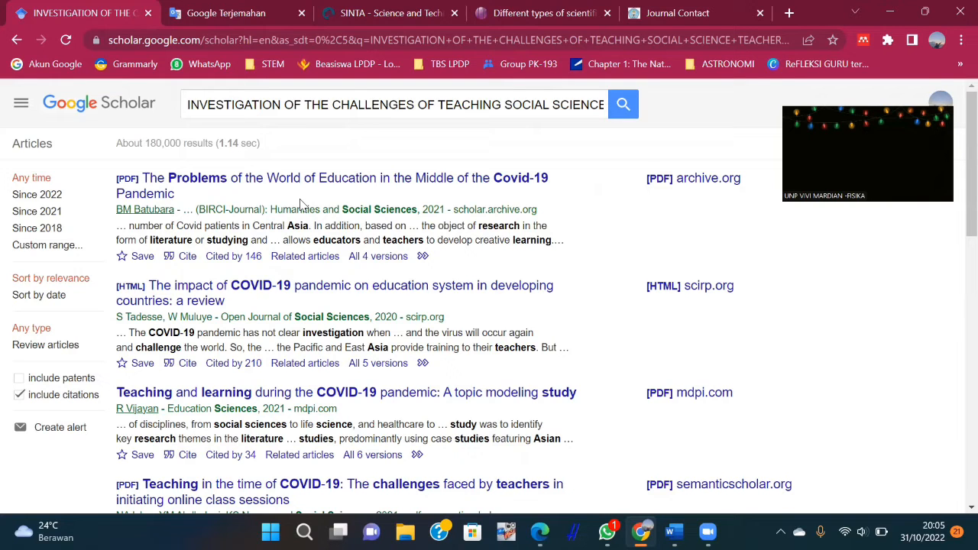
Step: Switch to Document1 in Word and highlight the phrase "TANTANGAN GURU ILMU SOSIAL MENGAJAR" in the article title
mouse_move(672, 533)
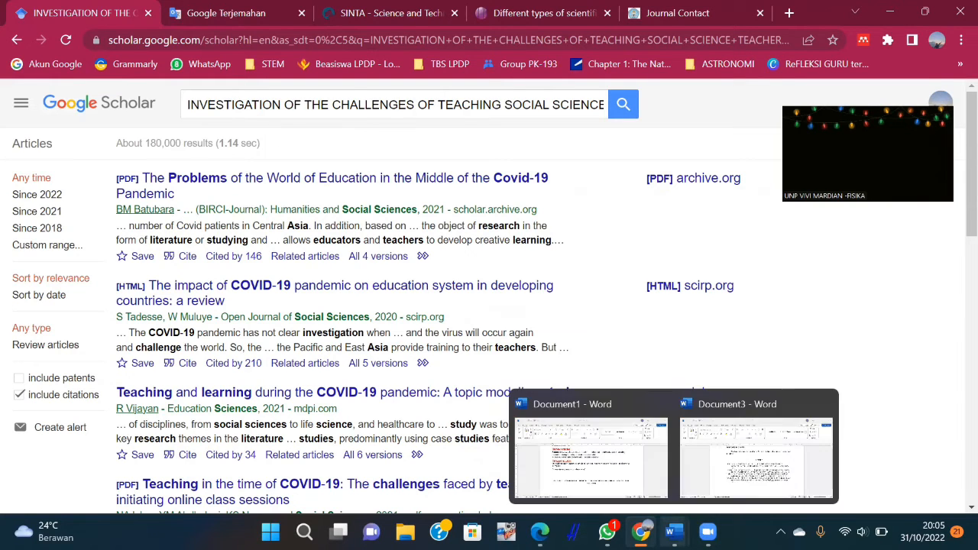
left_click(590, 457)
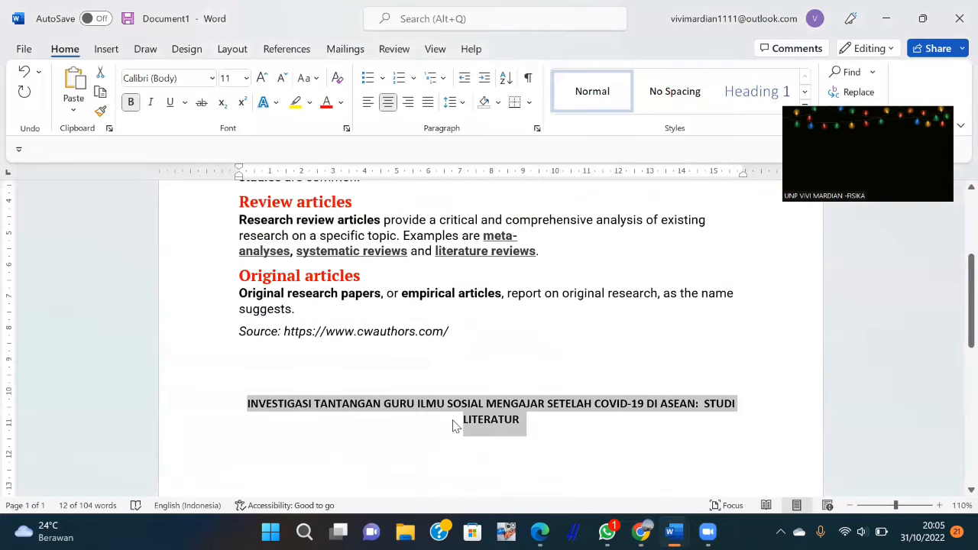
left_click(429, 410)
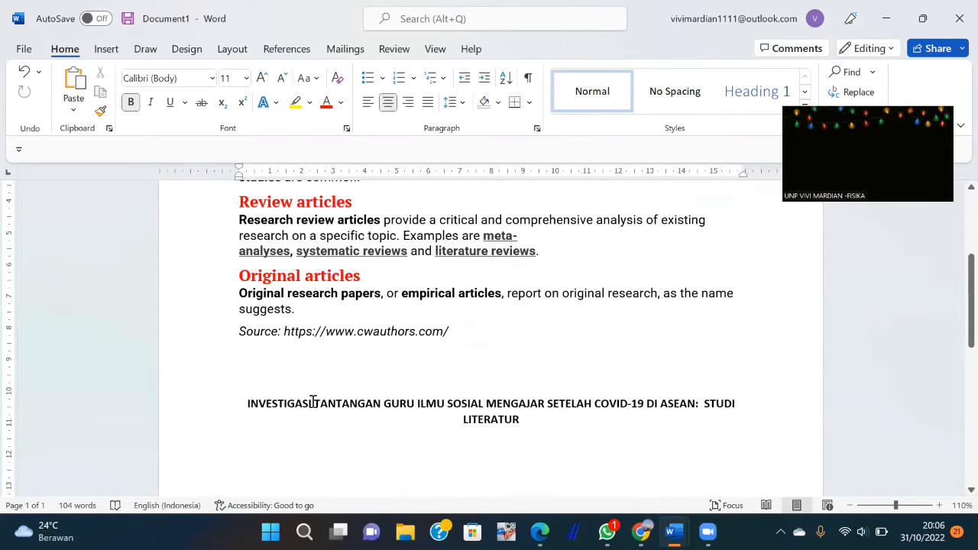
left_click_drag(312, 403, 451, 404)
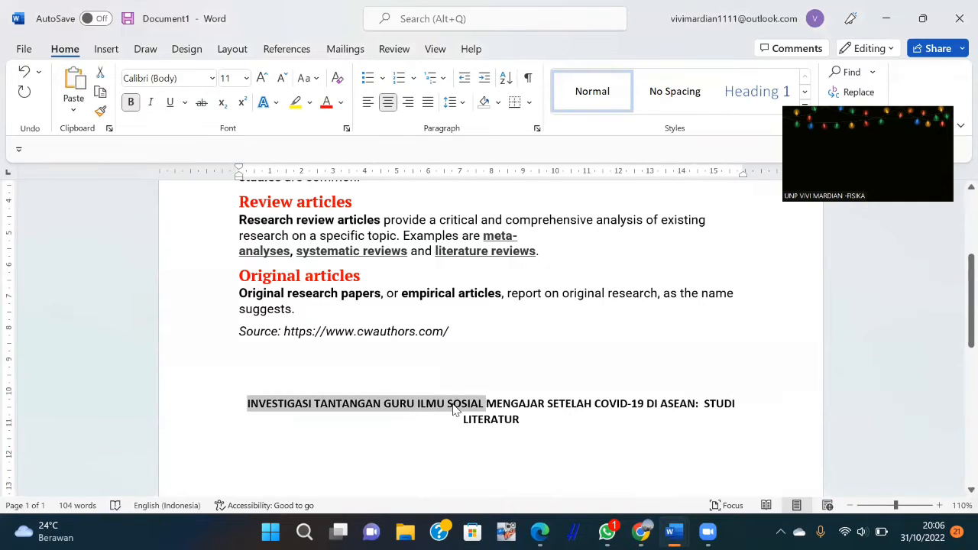
left_click(453, 403)
left_click_drag(543, 404, 349, 404)
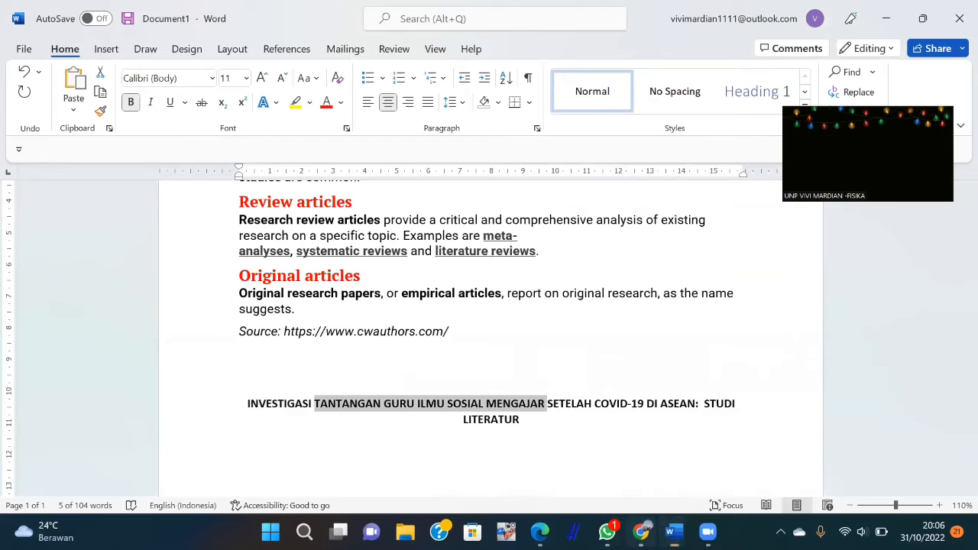
Step: Return to Chrome, replace the old SINTA page with a Google search for "sinta jurnal", and open the SINTA Journals result
left_click(640, 531)
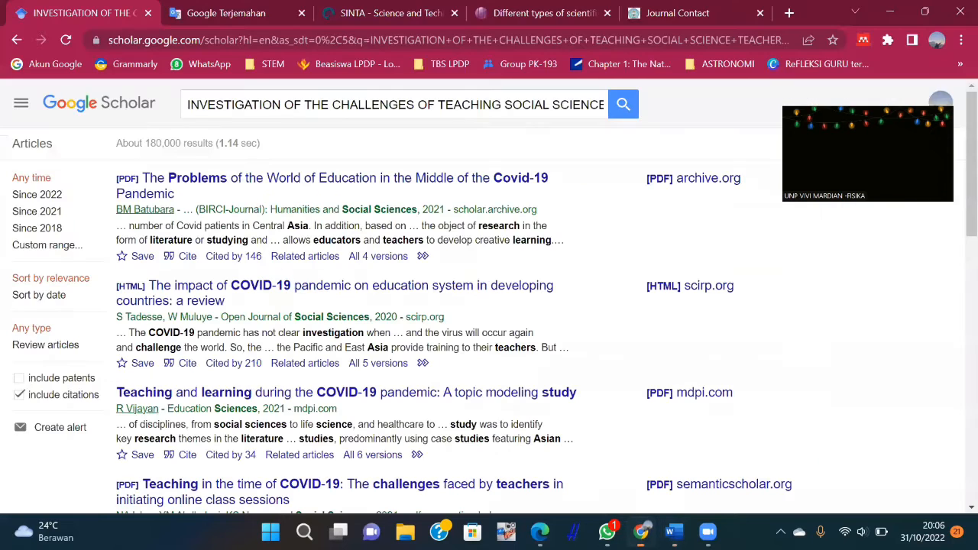
left_click(456, 15)
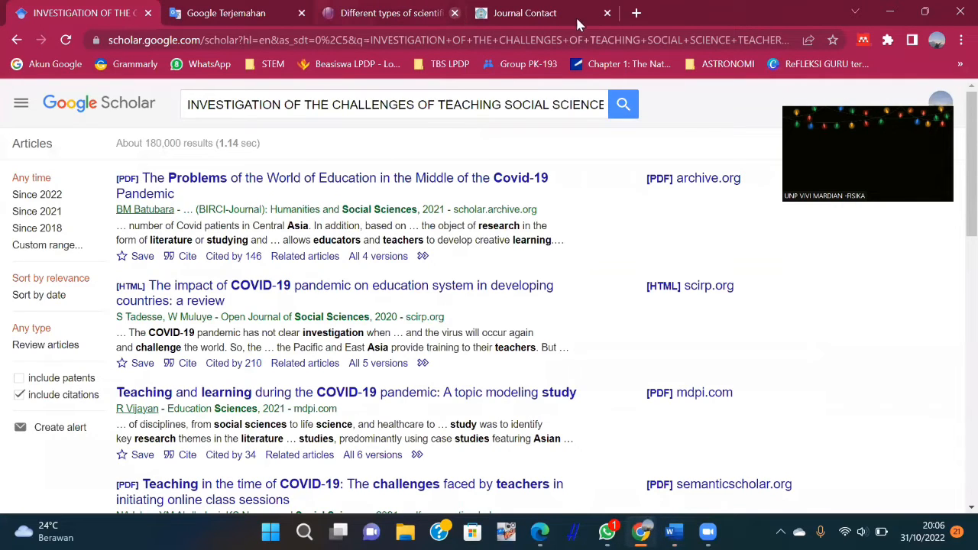
left_click(637, 14)
type("sinta ju")
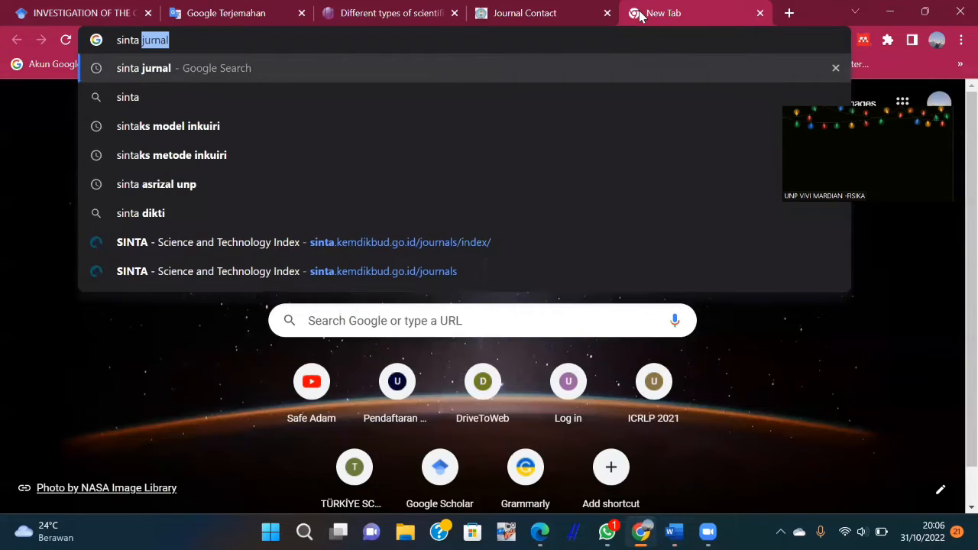
key("BackSpace")
type("jurnal")
key("Return")
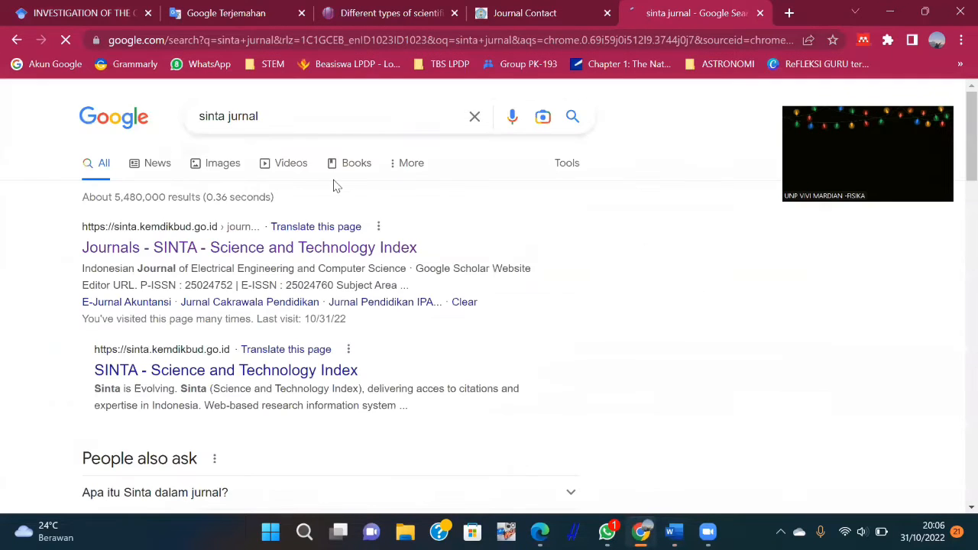
left_click(233, 254)
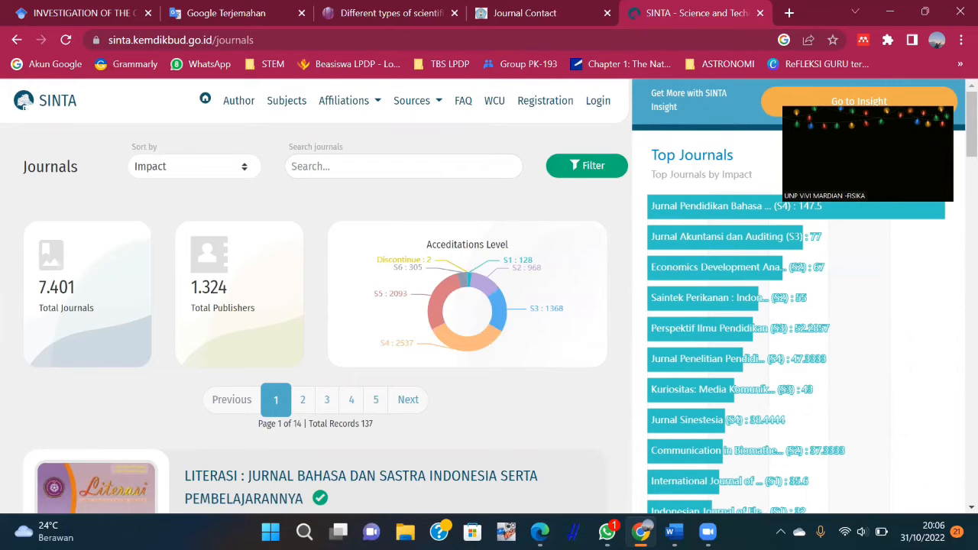
Step: Filter the SINTA journal list by rank Sinta 5 and the subject areas Education, Humanities and Social
scroll(957, 126, "down", 4)
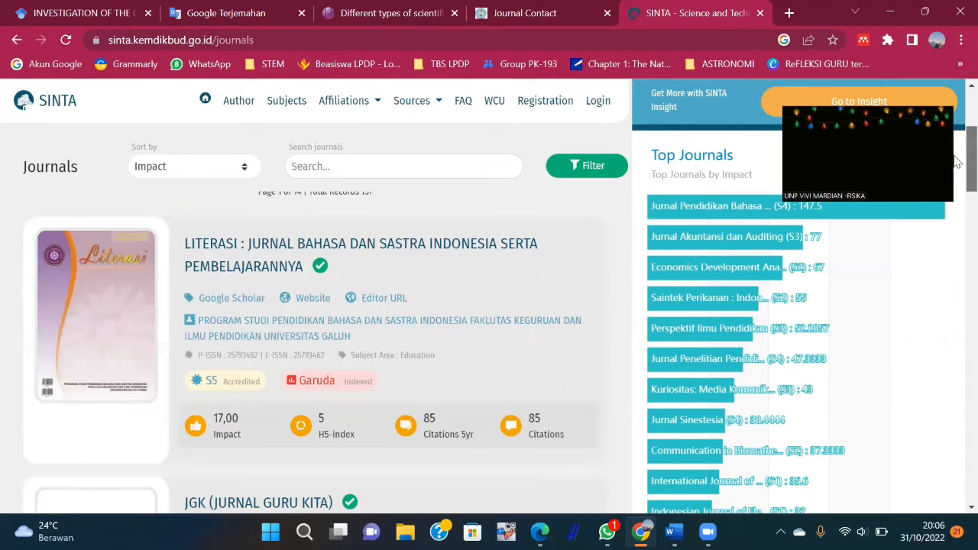
scroll(958, 153, "up", 4)
left_click(584, 164)
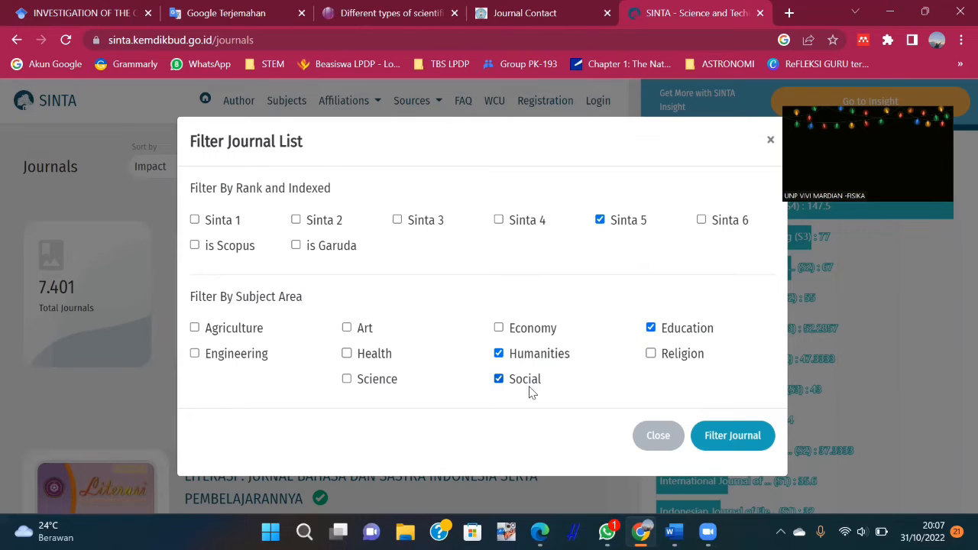
left_click(499, 353)
left_click(499, 353)
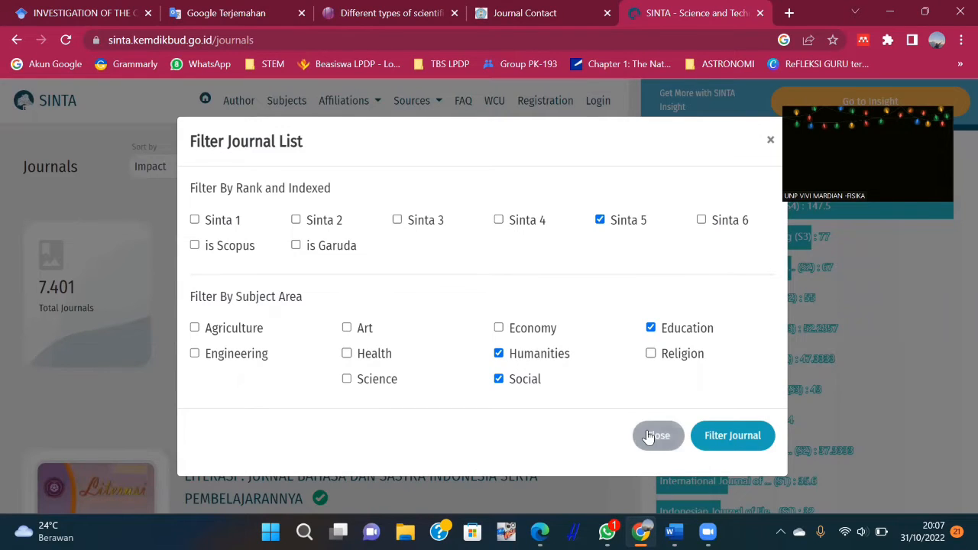
left_click(728, 450)
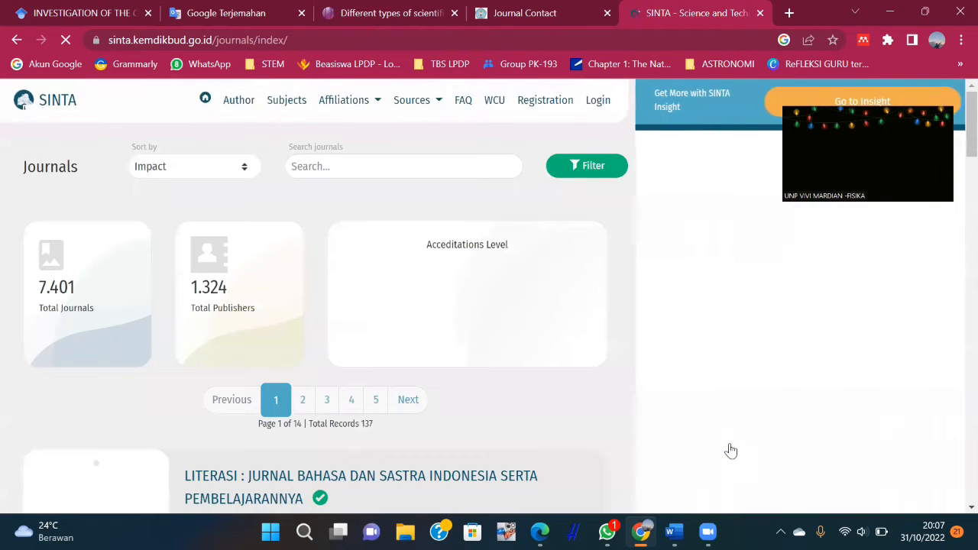
Step: Examine the filtered journals, comparing their accreditation, subject area, impact and citation figures
scroll(956, 134, "down", 2)
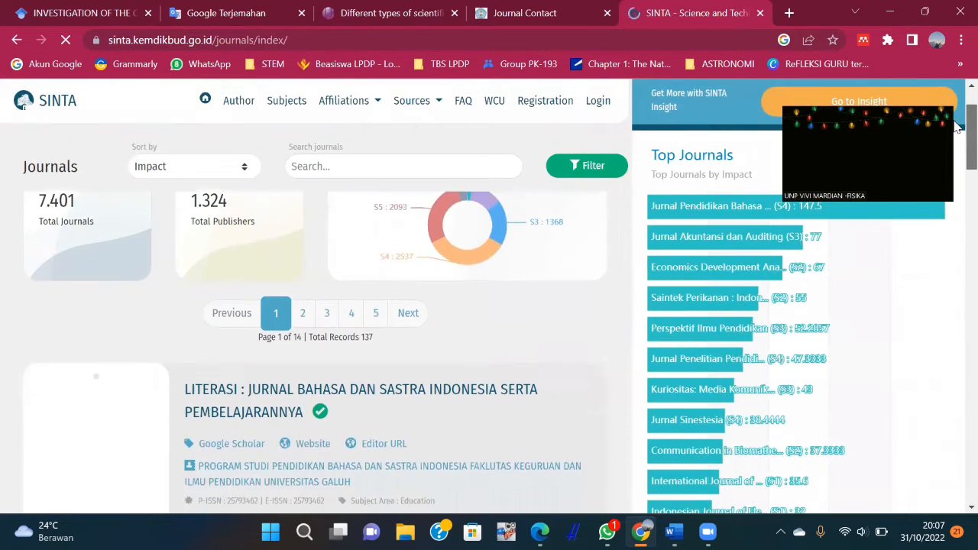
scroll(957, 141, "down", 2)
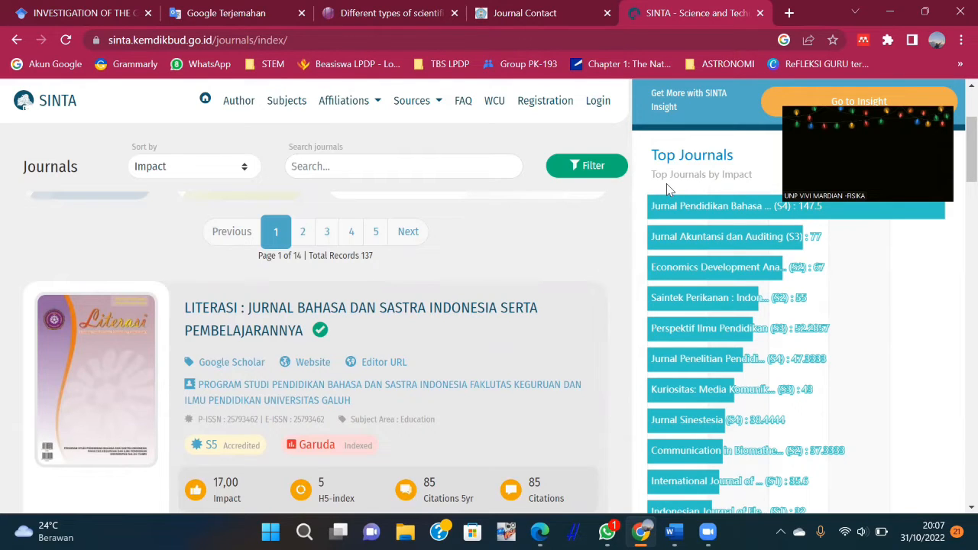
scroll(955, 182, "down", 1)
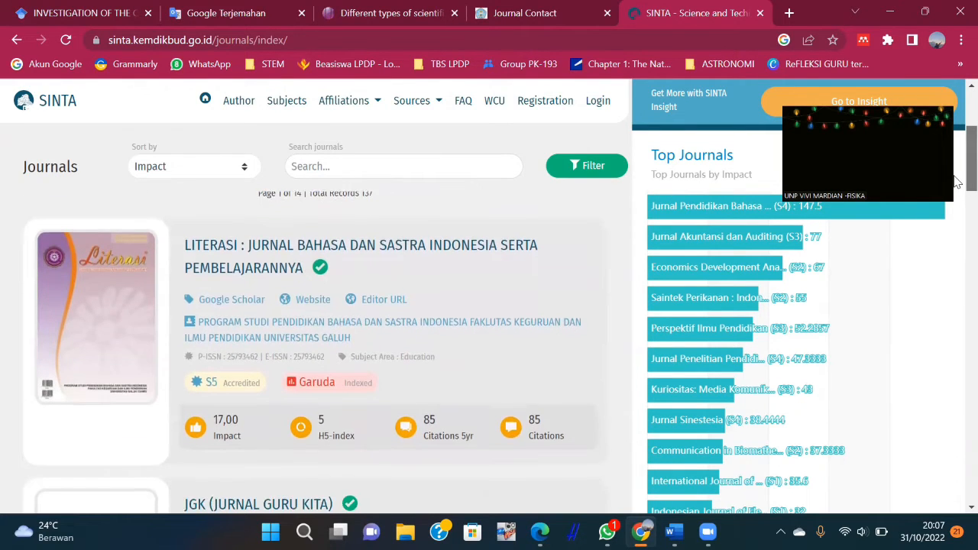
scroll(956, 185, "down", 1)
scroll(954, 183, "up", 1)
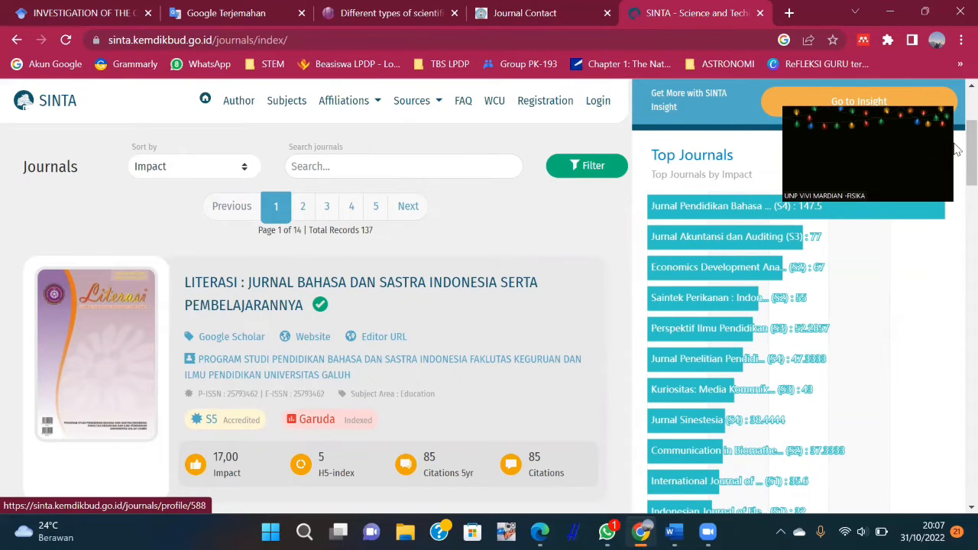
left_click_drag(954, 144, 954, 148)
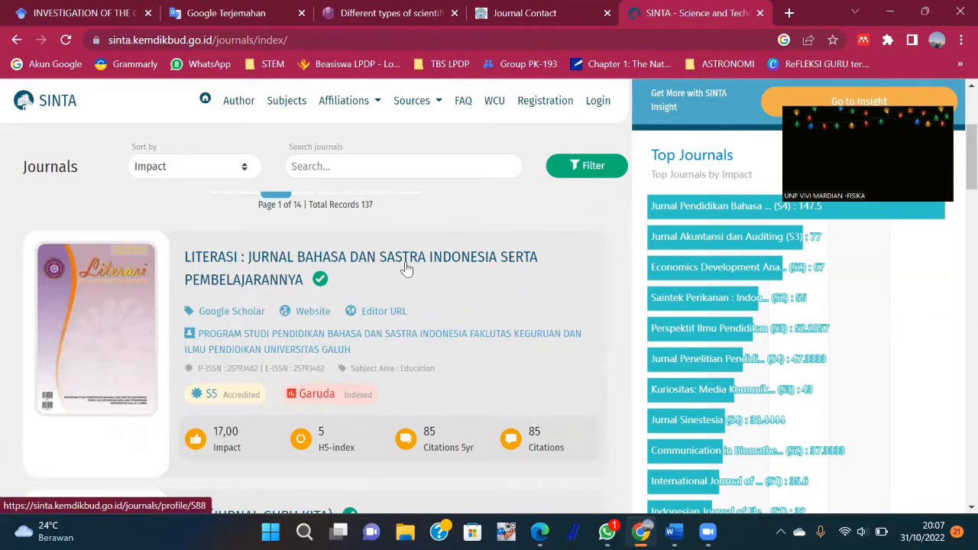
left_click_drag(958, 156, 957, 291)
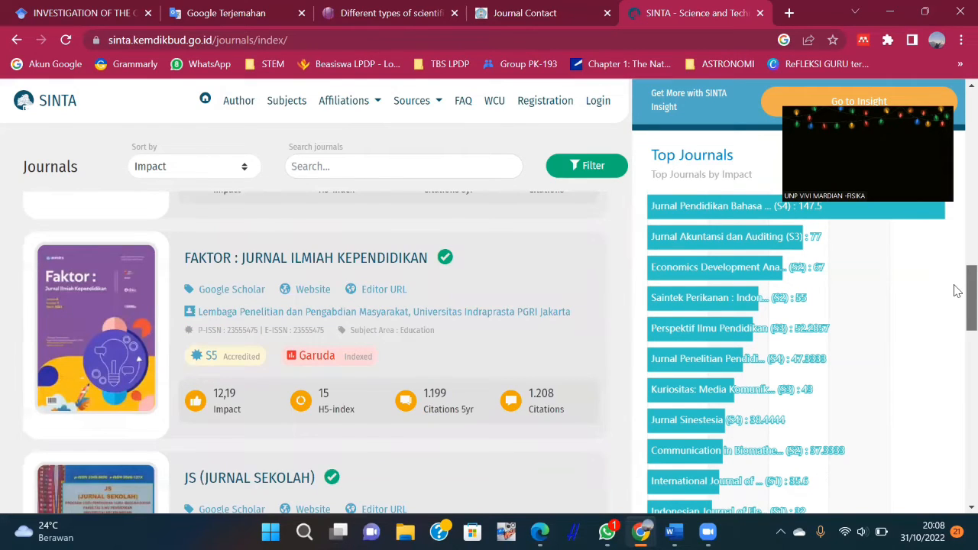
left_click_drag(955, 290, 955, 339)
scroll(956, 343, "down", 3)
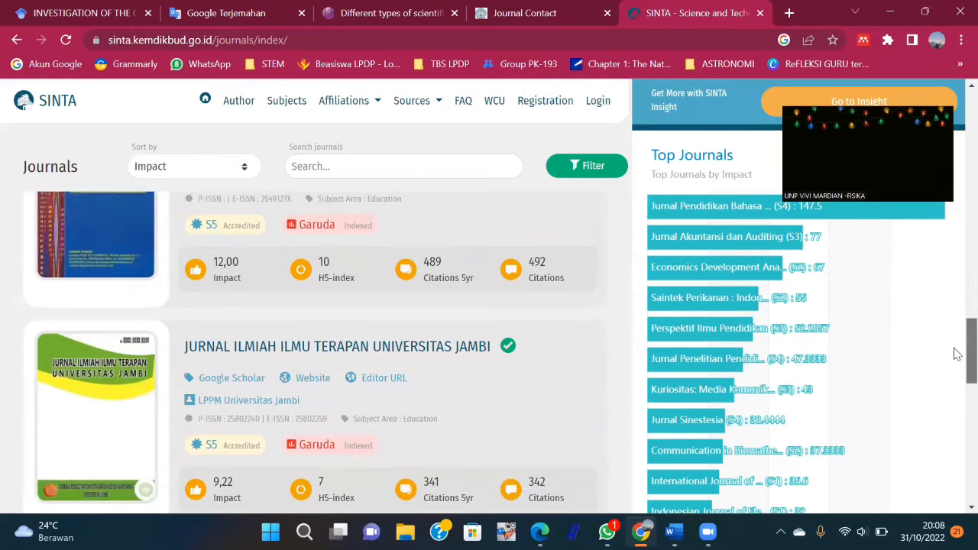
Step: Open the website of FAKTOR : Jurnal Ilmiah Kependidikan from its SINTA entry and close the old Journal Contact page
scroll(956, 321, "up", 8)
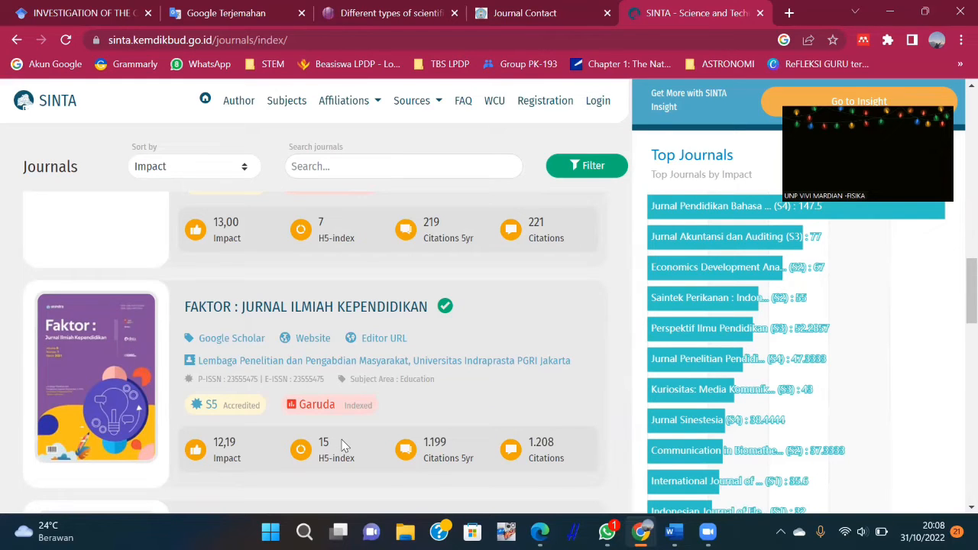
left_click(322, 347)
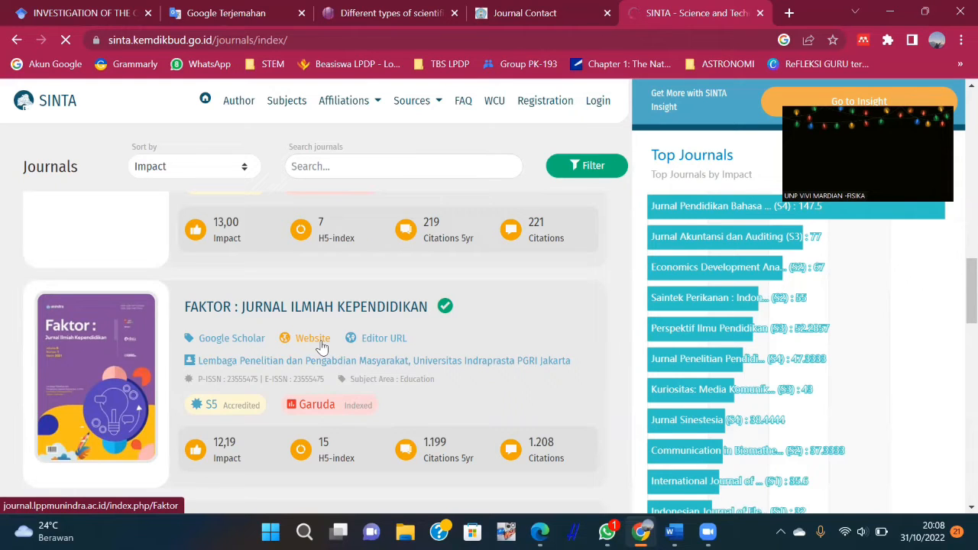
left_click(606, 14)
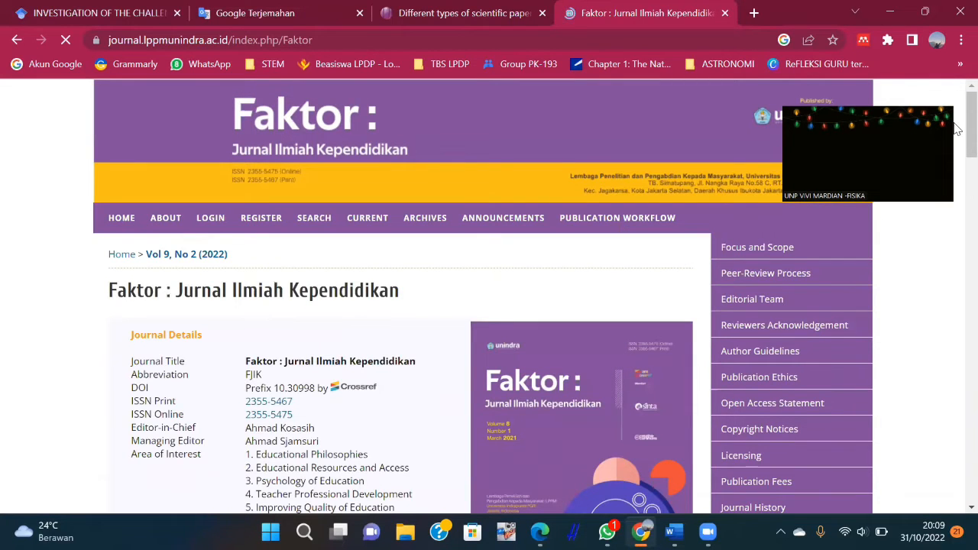
Step: Open the Faktor journal's Focus and Scope policy and read through the fields of education it covers
scroll(955, 130, "down", 1)
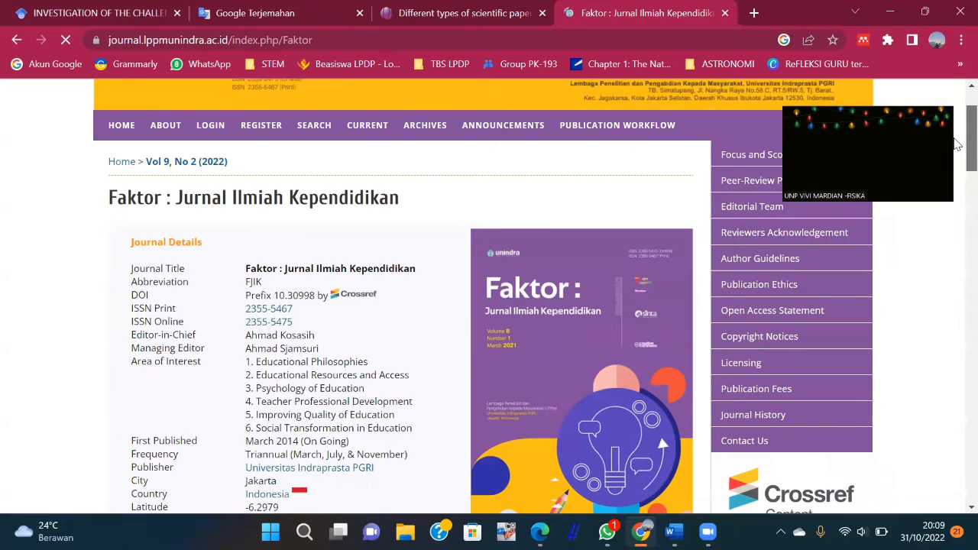
scroll(955, 145, "up", 1)
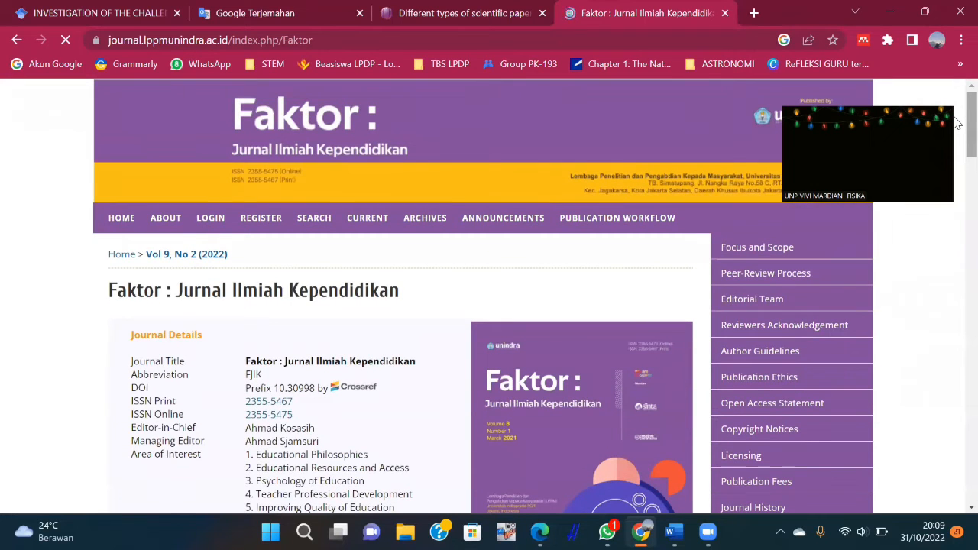
scroll(955, 122, "down", 1)
scroll(954, 122, "up", 1)
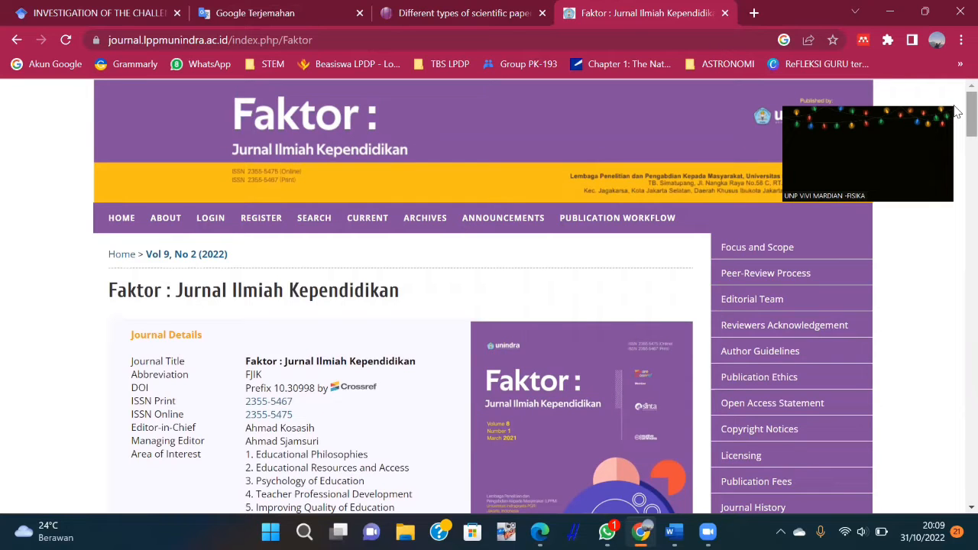
left_click(763, 255)
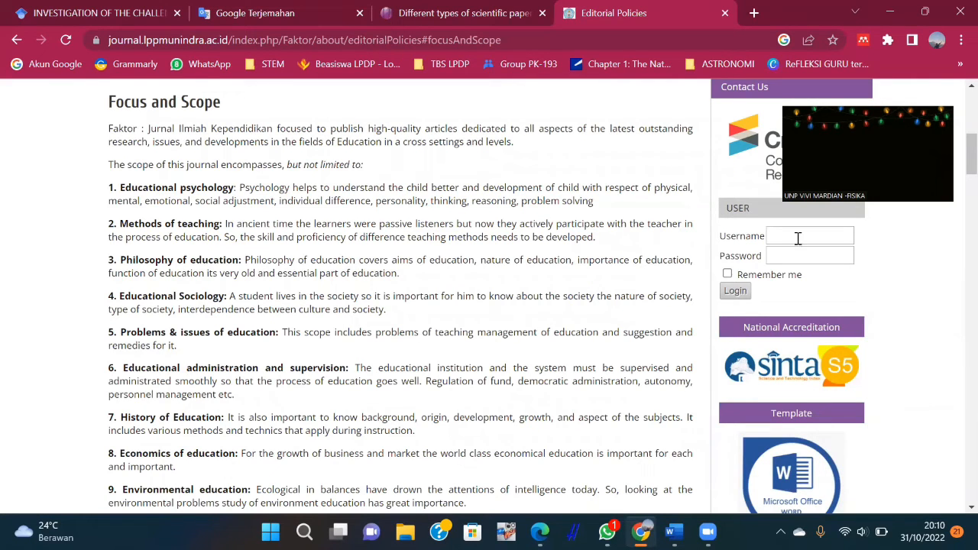
scroll(957, 163, "down", 4)
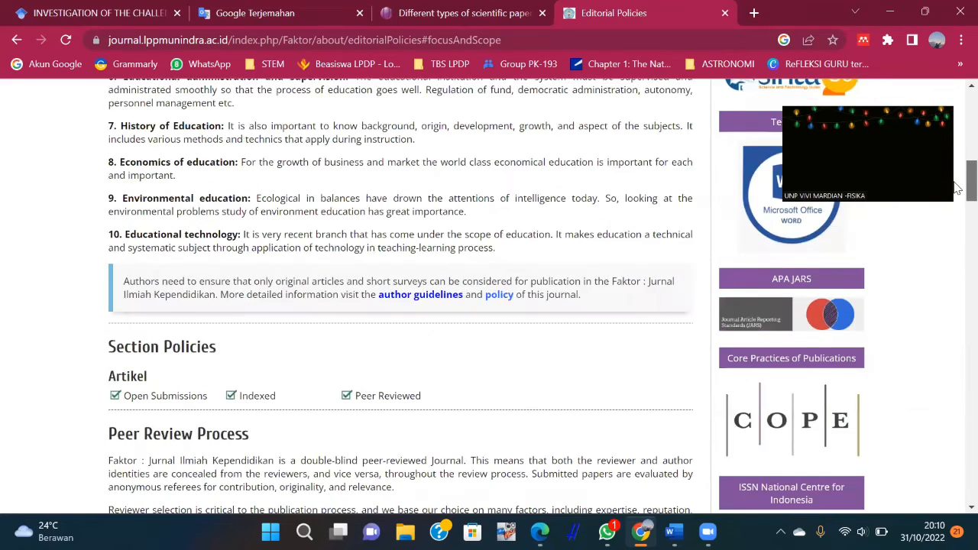
scroll(956, 174, "up", 2)
scroll(957, 174, "up", 2)
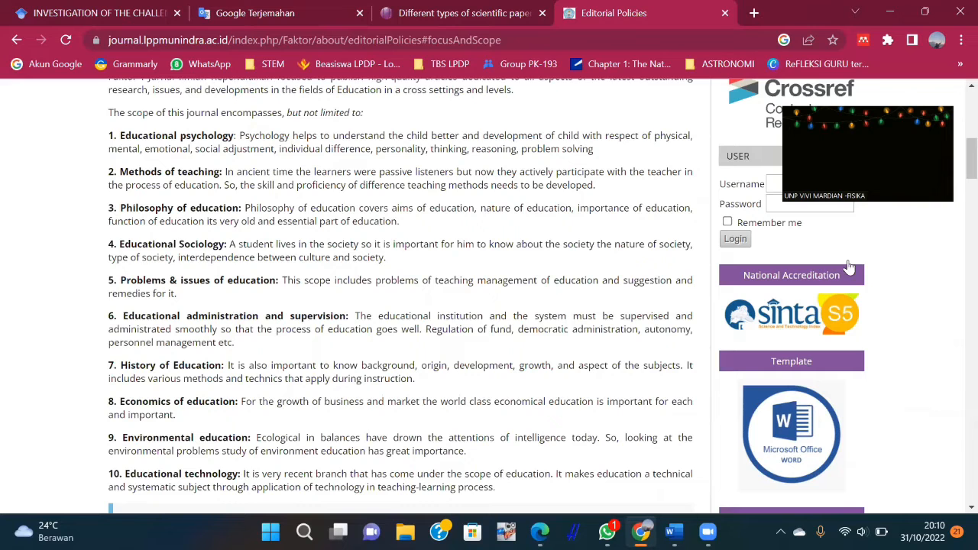
scroll(958, 164, "up", 1)
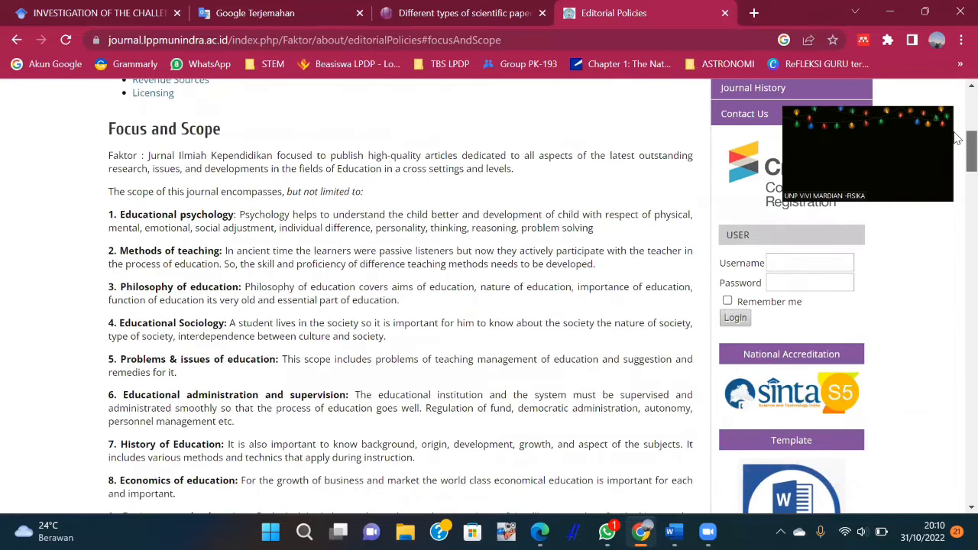
scroll(956, 137, "up", 5)
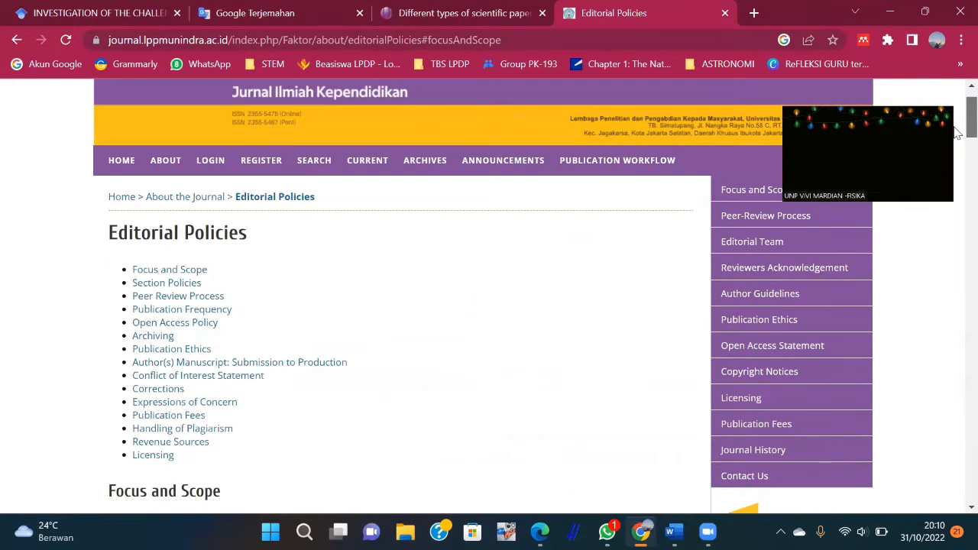
Step: Open the journal's Publication Fees policy and check what authors are charged for publishing
left_click_drag(955, 127, 954, 140)
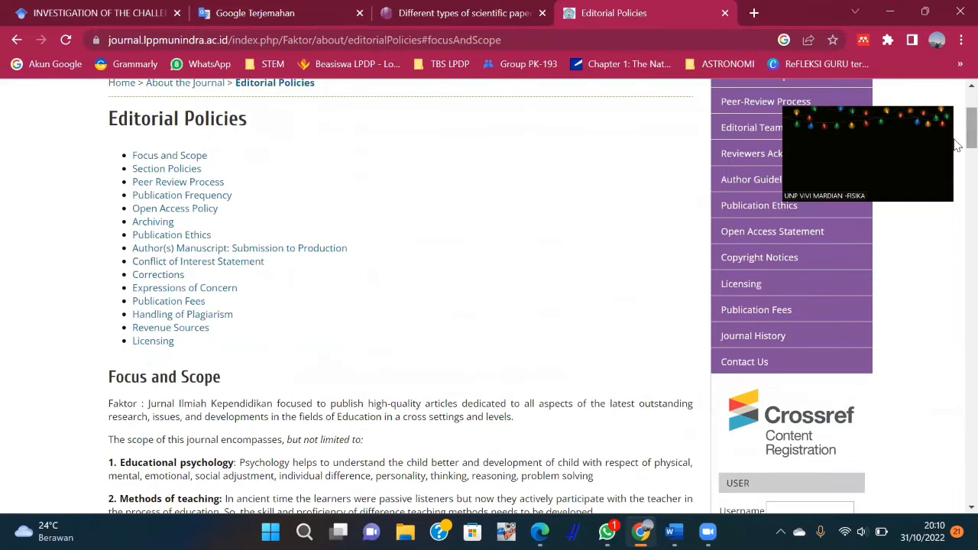
left_click(778, 311)
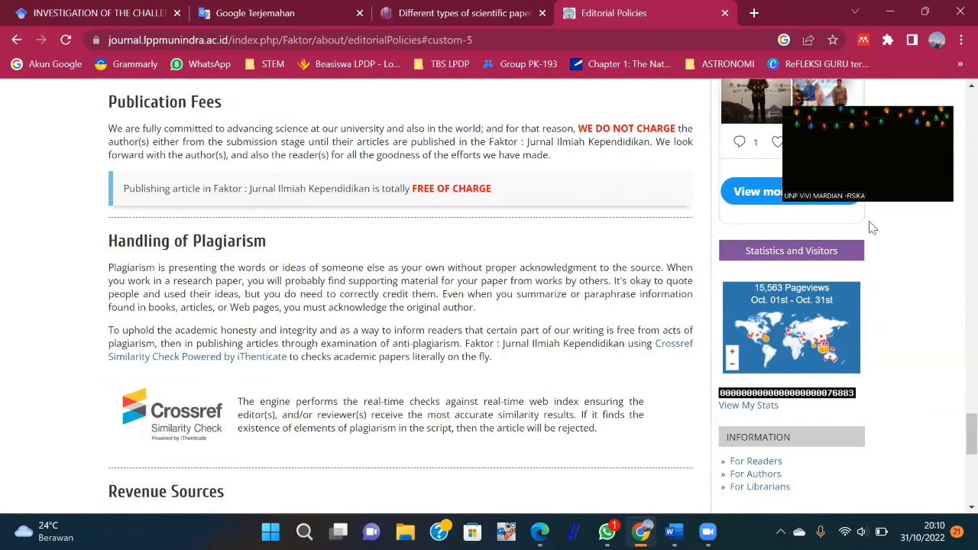
left_click_drag(956, 430, 955, 420)
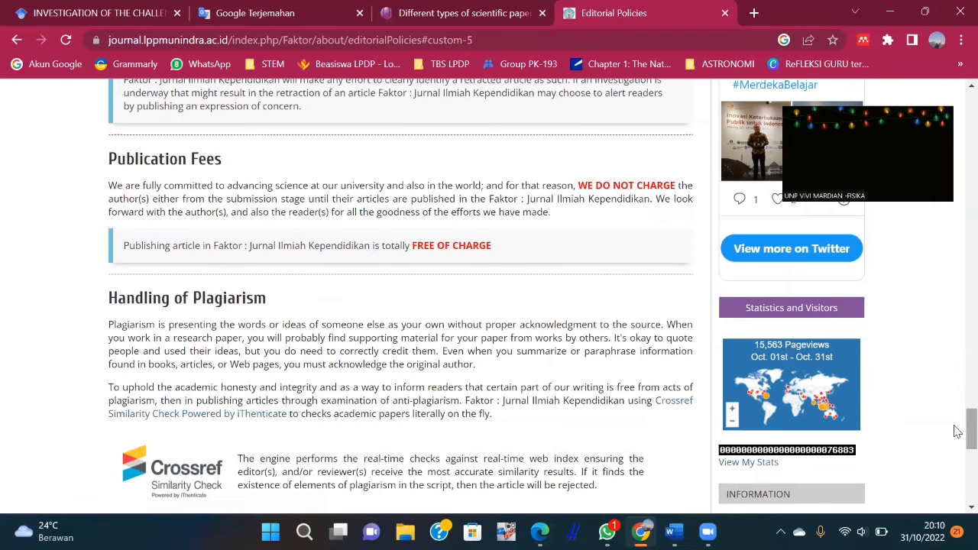
scroll(955, 416, "up", 2)
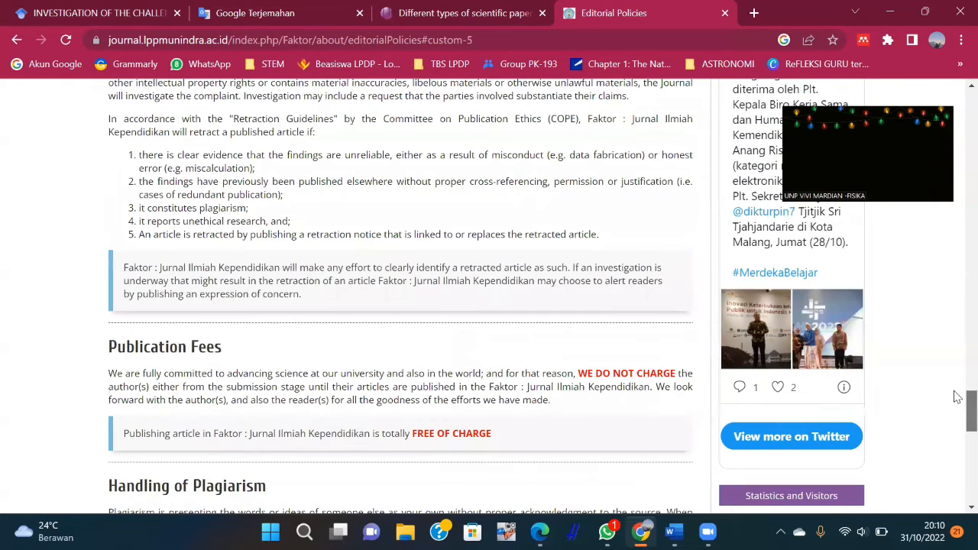
scroll(957, 344, "up", 3)
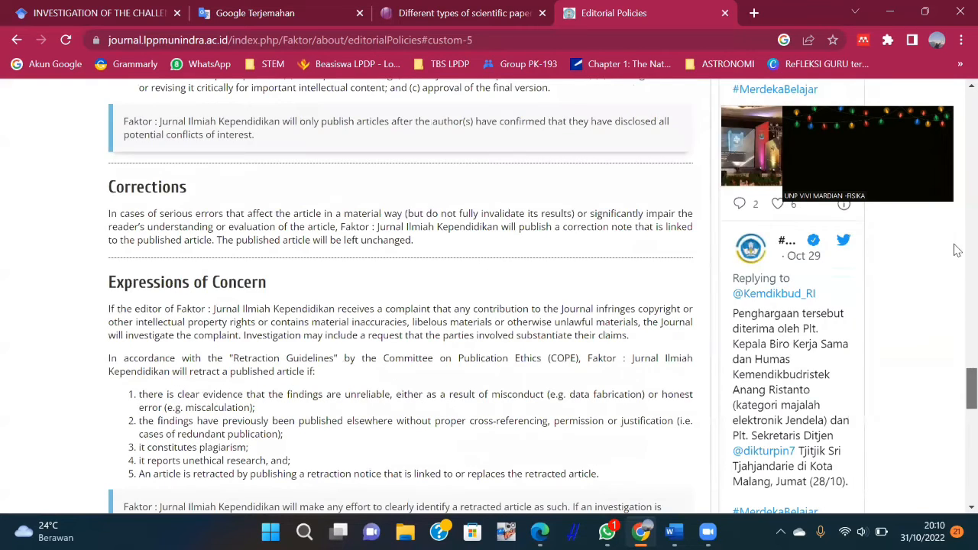
Step: Open the journal's Archives and examine how many issues it published each year from 2022 back to 2020
scroll(955, 251, "up", 10)
scroll(452, 226, "up", 10)
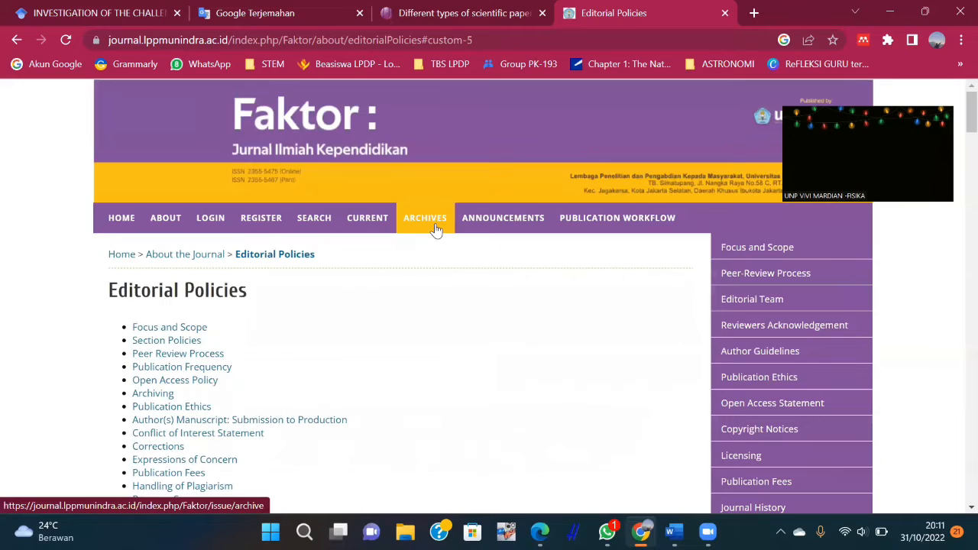
left_click(425, 219)
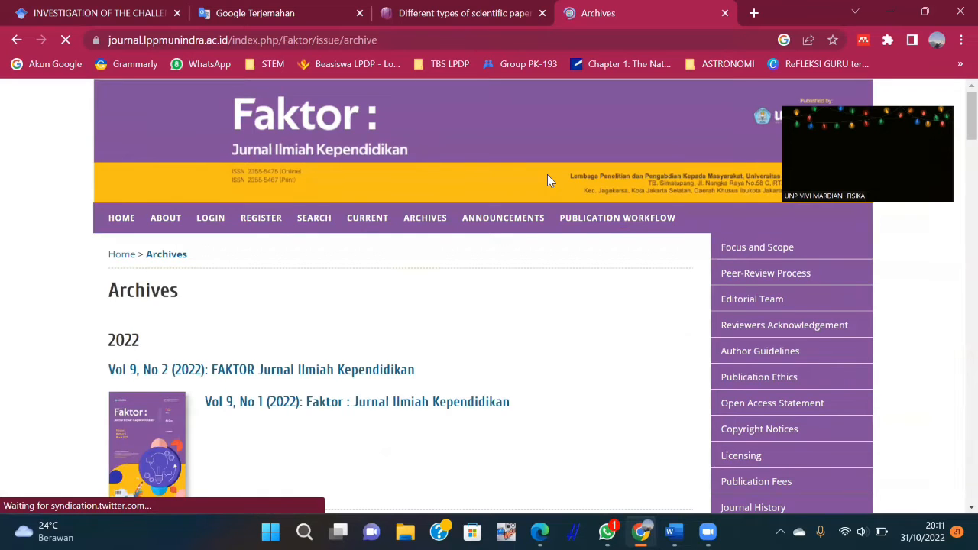
scroll(957, 150, "down", 3)
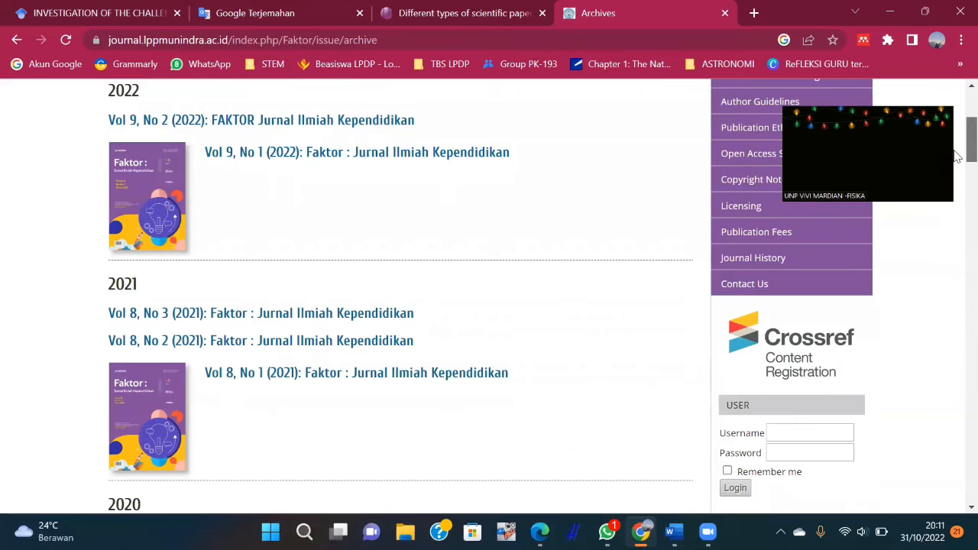
scroll(956, 153, "down", 1)
scroll(956, 159, "down", 1)
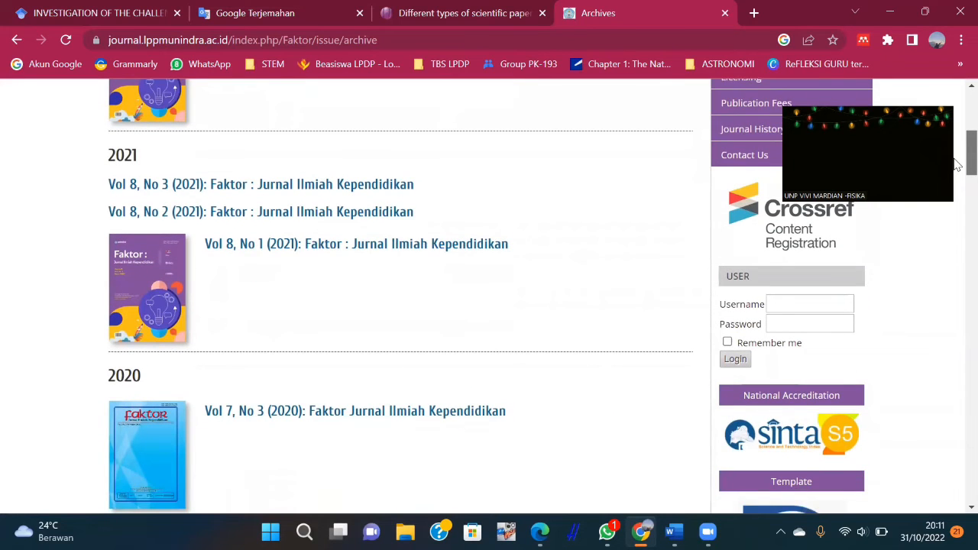
scroll(956, 162, "up", 1)
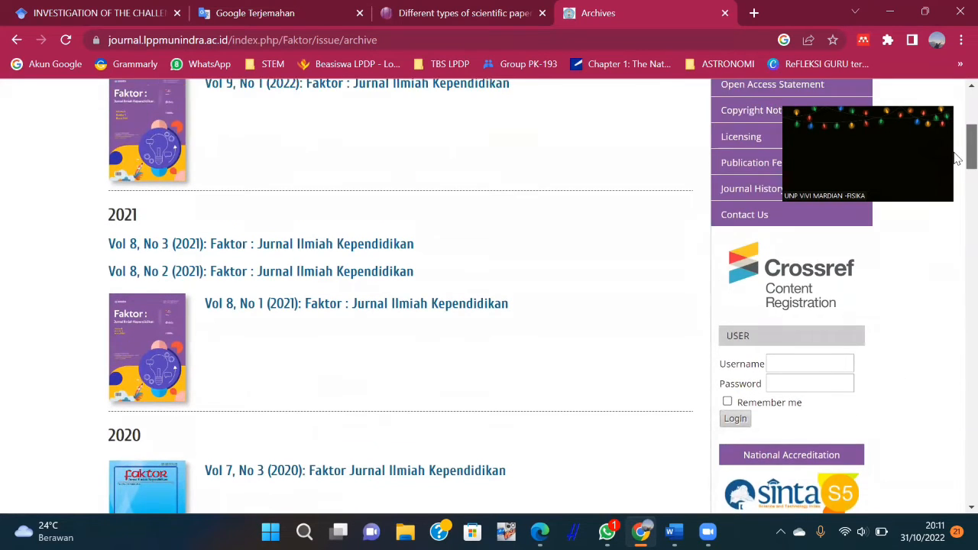
scroll(956, 159, "up", 2)
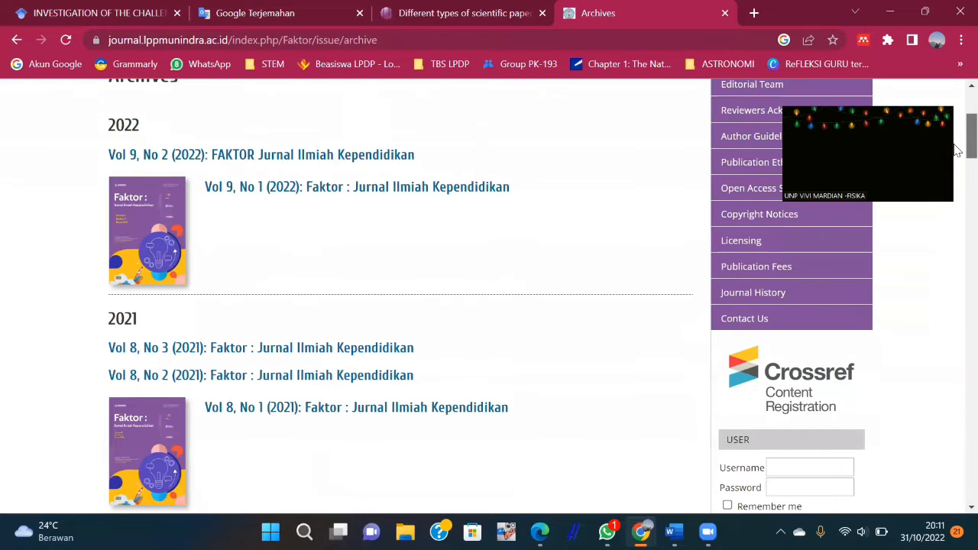
scroll(956, 152, "down", 2)
scroll(956, 158, "down", 2)
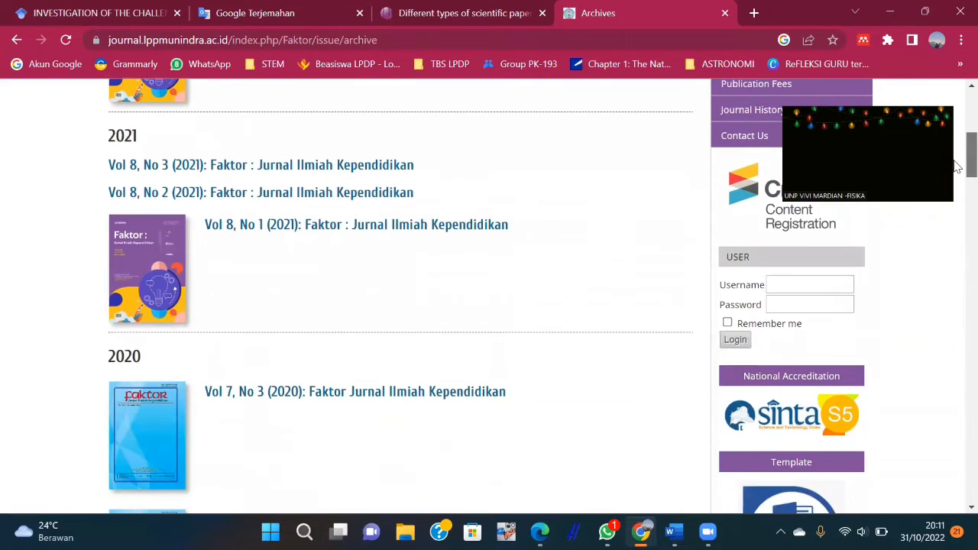
scroll(957, 166, "down", 7)
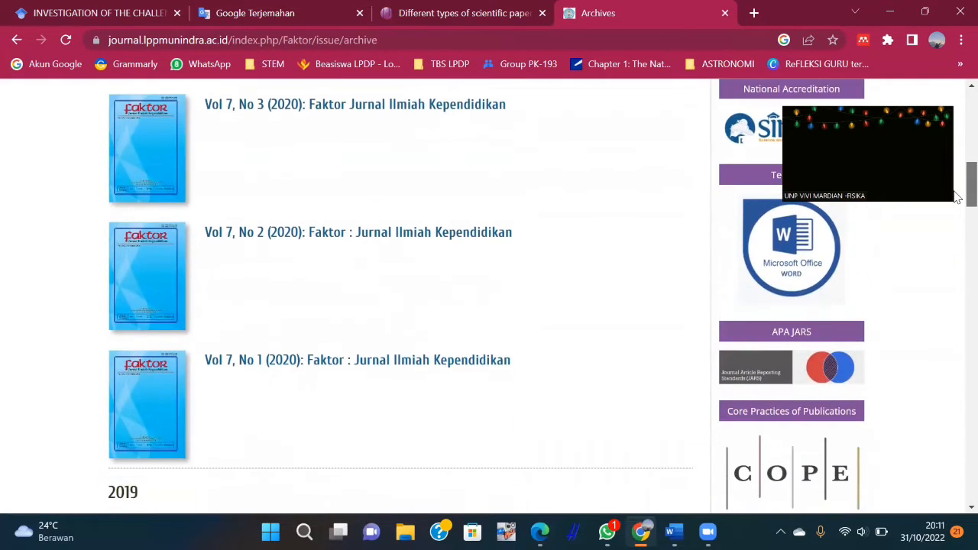
scroll(956, 179, "up", 3)
scroll(955, 182, "up", 5)
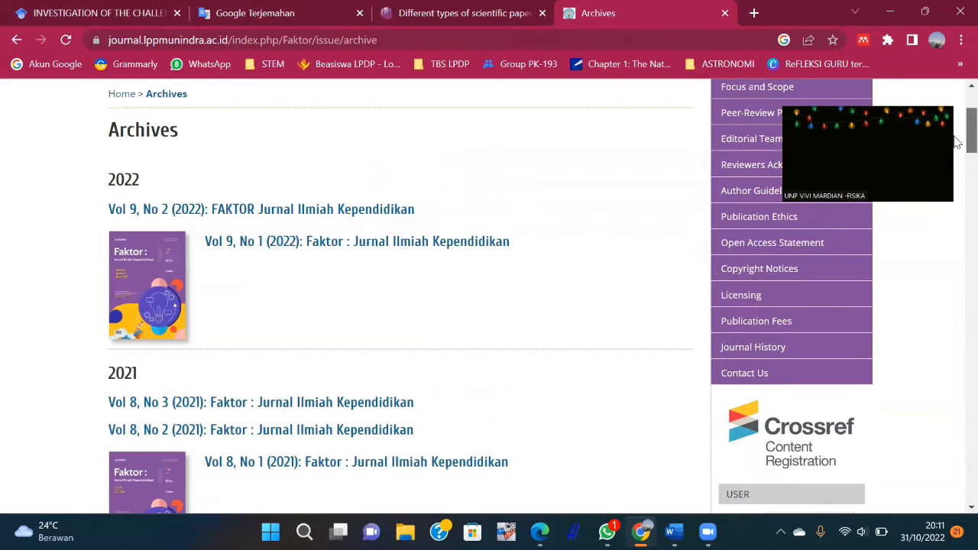
scroll(957, 142, "up", 1)
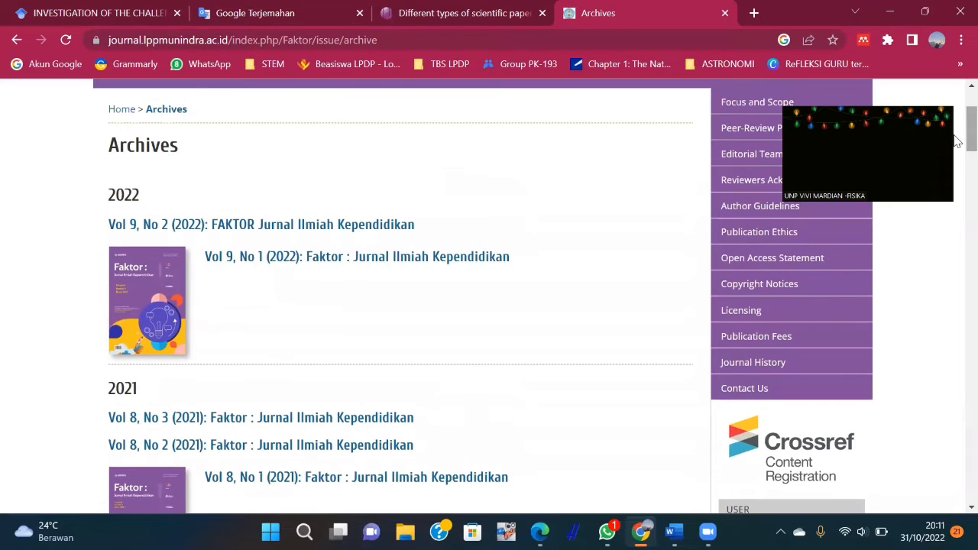
scroll(956, 140, "up", 2)
scroll(956, 139, "down", 2)
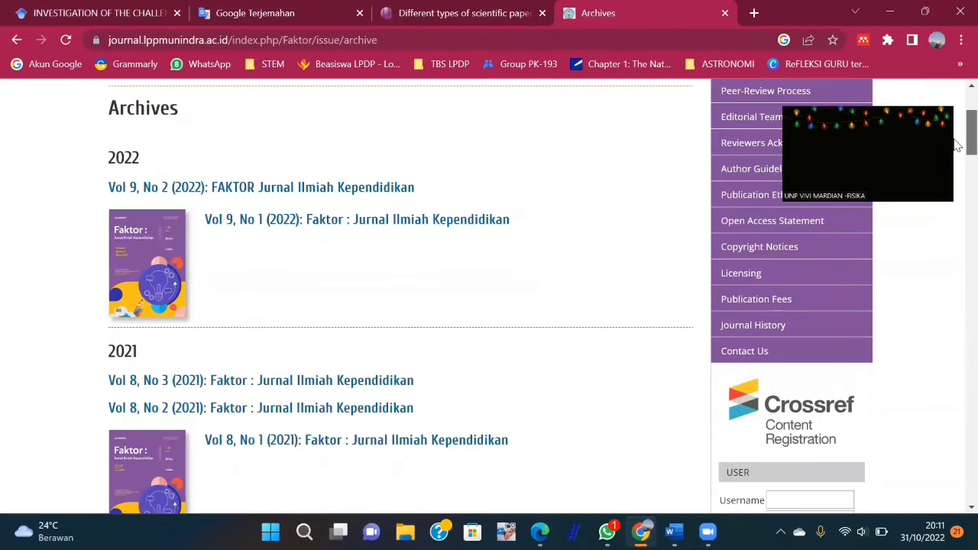
scroll(957, 134, "up", 1)
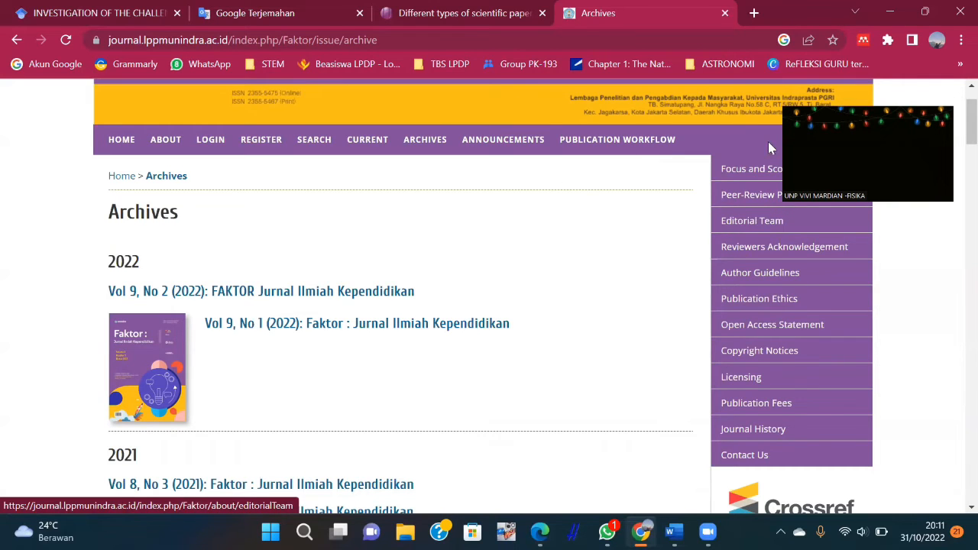
Step: Open the journal's Microsoft Word article template from the Archives page
scroll(955, 149, "down", 3)
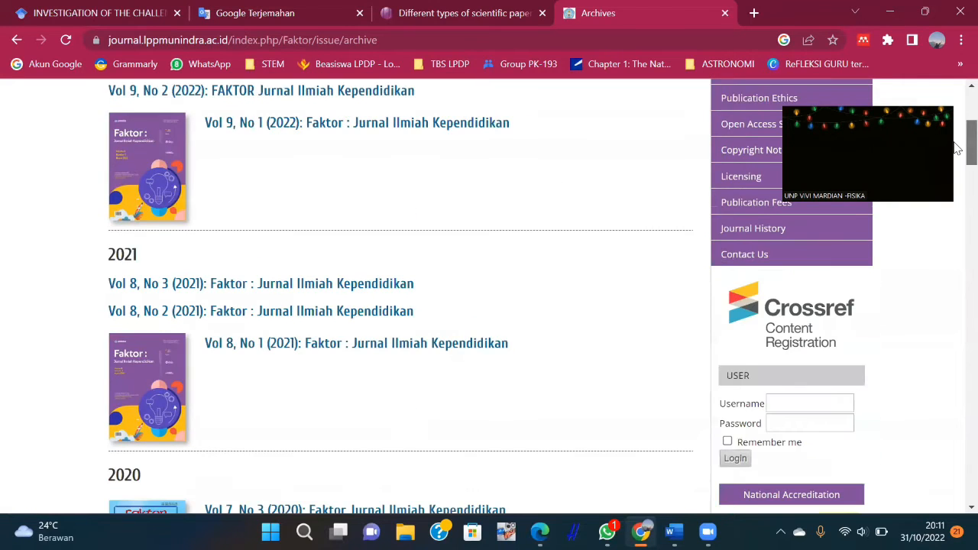
scroll(955, 160, "down", 3)
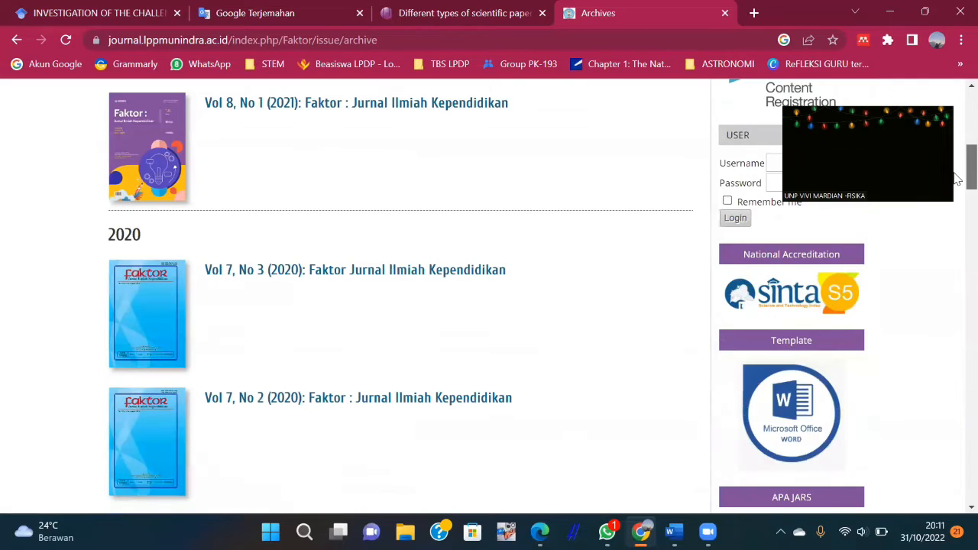
scroll(955, 179, "down", 1)
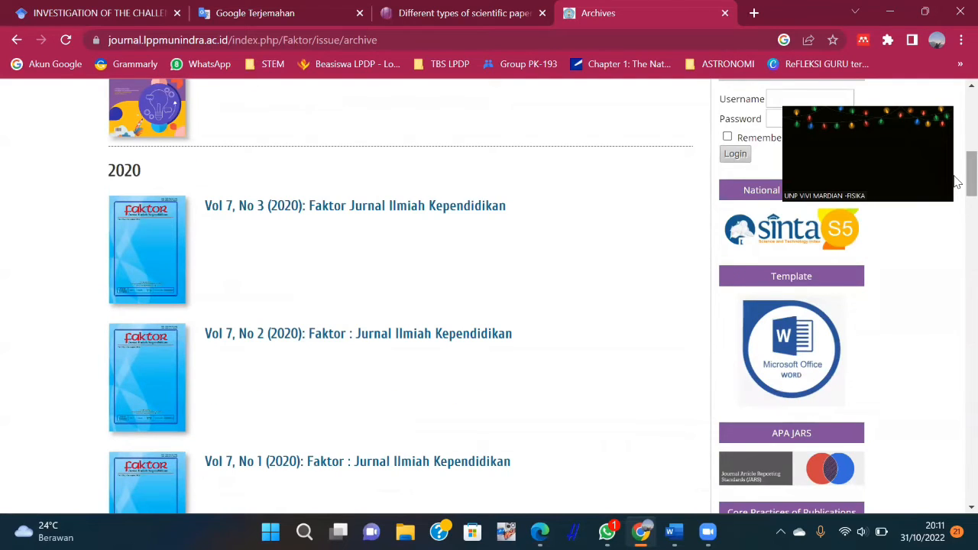
left_click(782, 373)
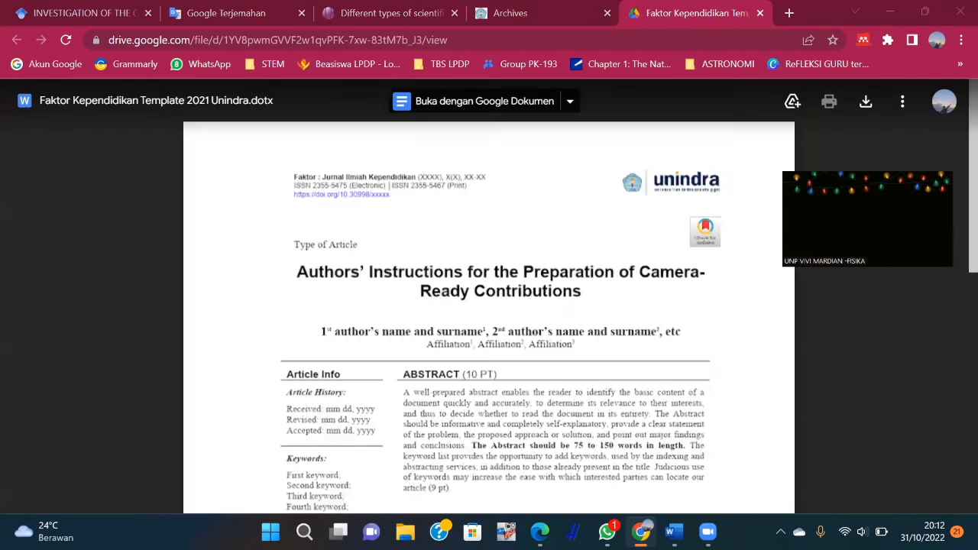
Step: Download the file Faktor Kependidikan Template 2021 Unindra.dotx and open it in Word
left_click(867, 104)
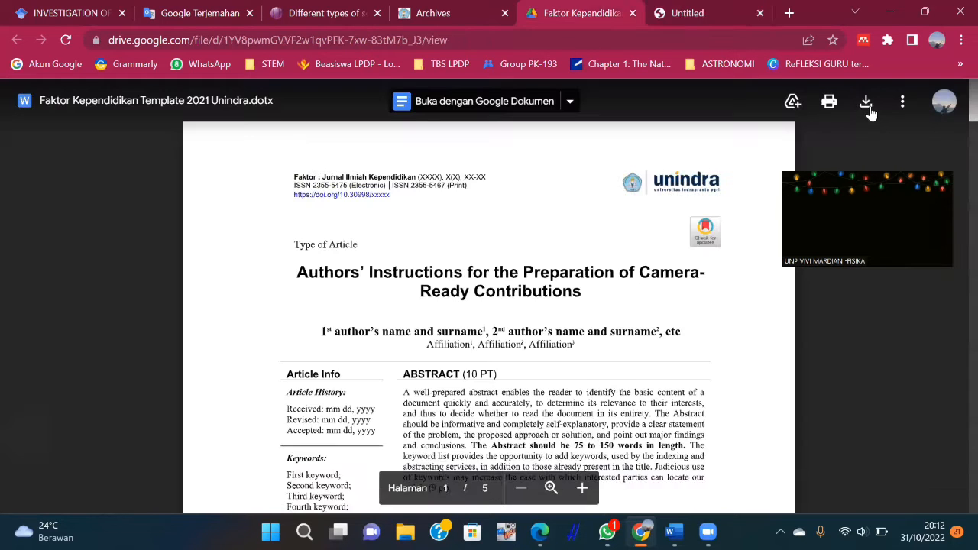
left_click(866, 102)
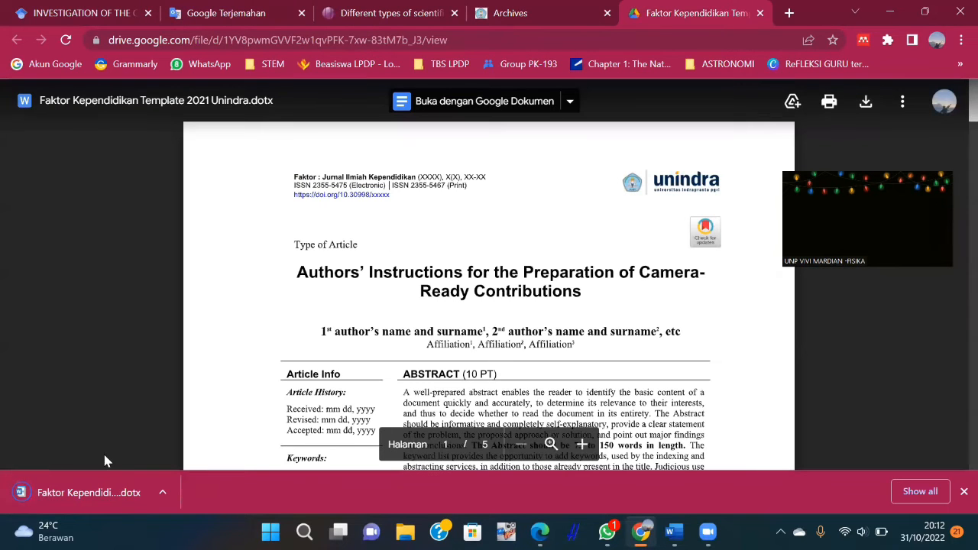
left_click(165, 493)
left_click(189, 390)
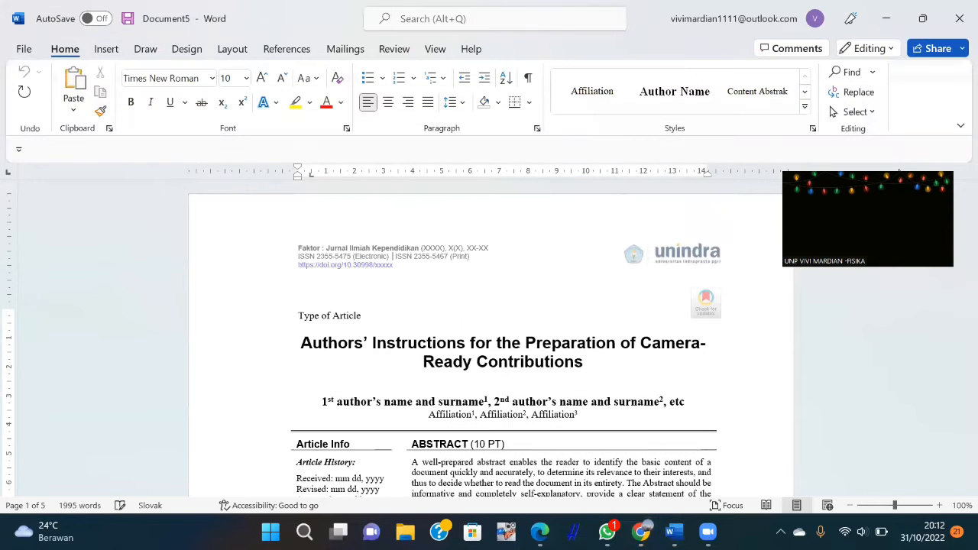
Step: Examine the template's first page layout: journal header, article type, title, authors, affiliations, article info and abstract
scroll(956, 200, "down", 4)
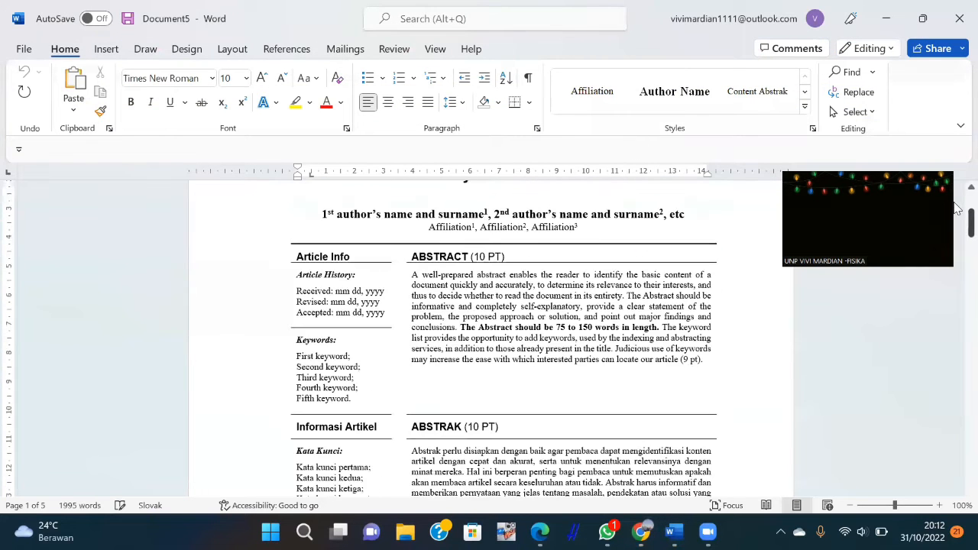
scroll(956, 204, "up", 4)
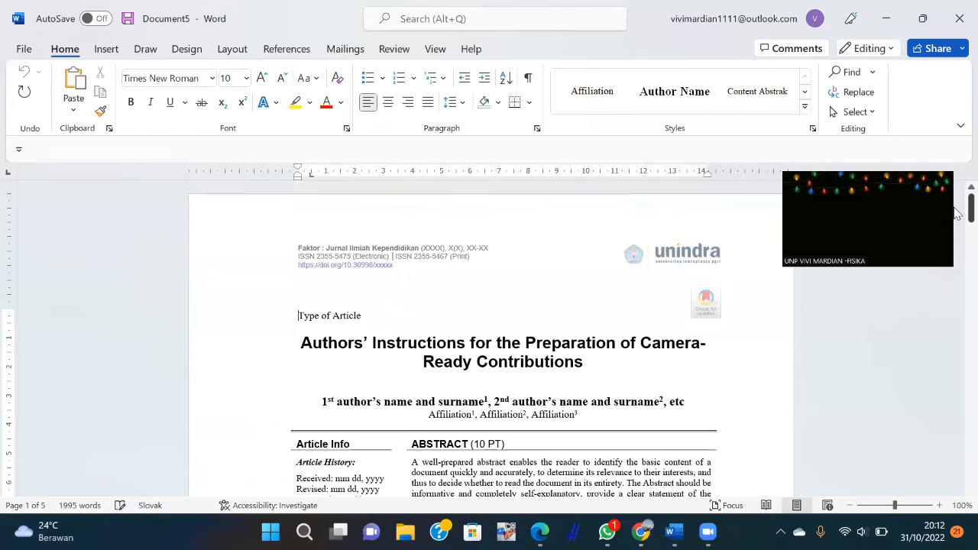
scroll(956, 214, "down", 3)
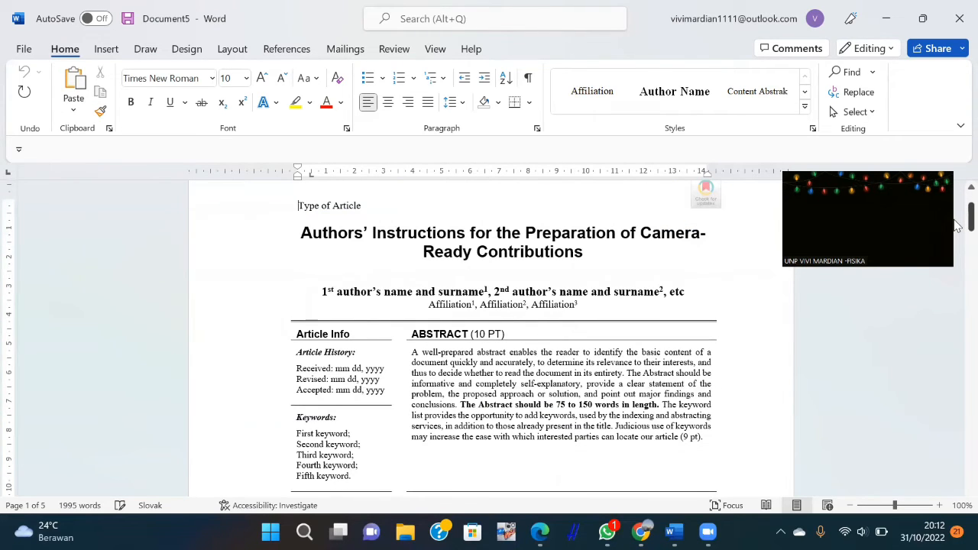
scroll(956, 222, "up", 3)
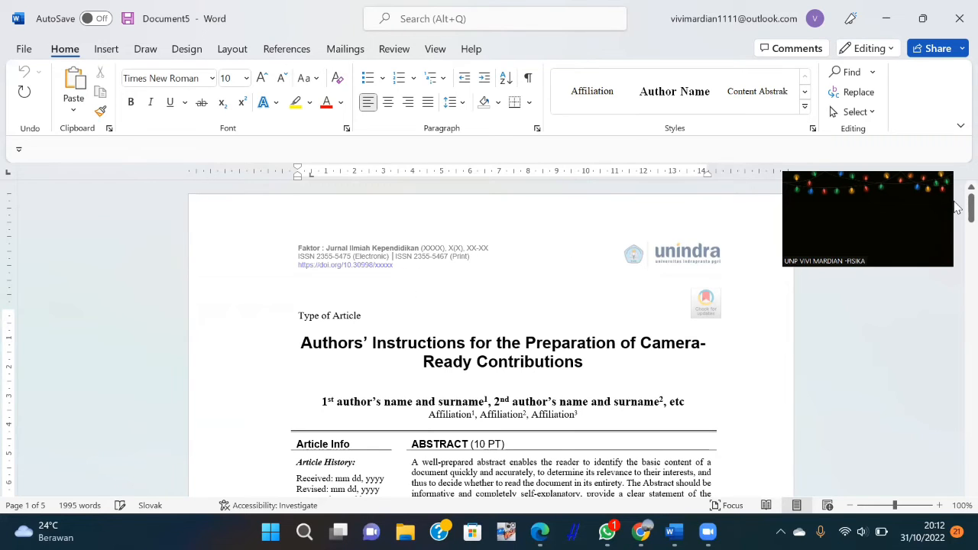
scroll(956, 221, "down", 3)
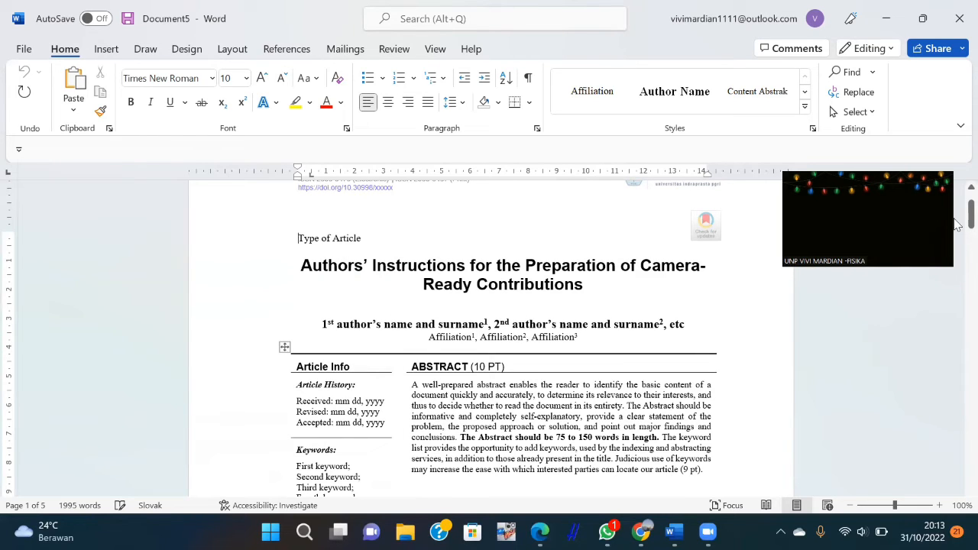
scroll(956, 233, "down", 3)
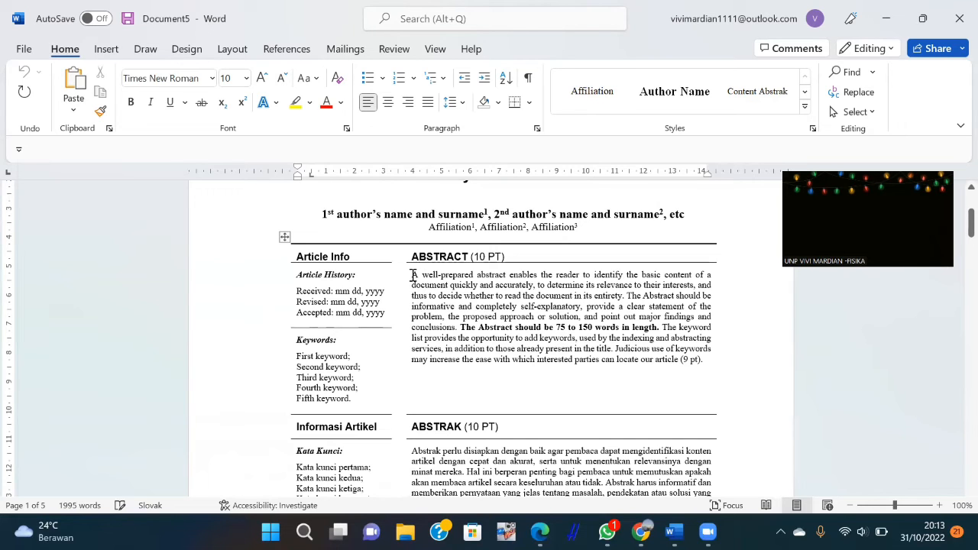
Step: Select the English abstract's text in the template to check its word count
left_click_drag(413, 275, 699, 356)
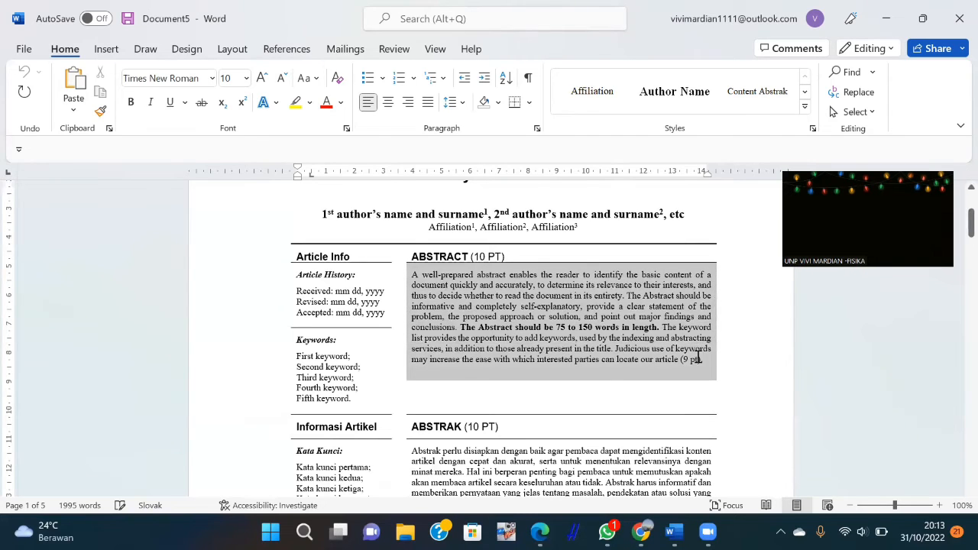
left_click(560, 375)
left_click_drag(415, 279, 653, 361)
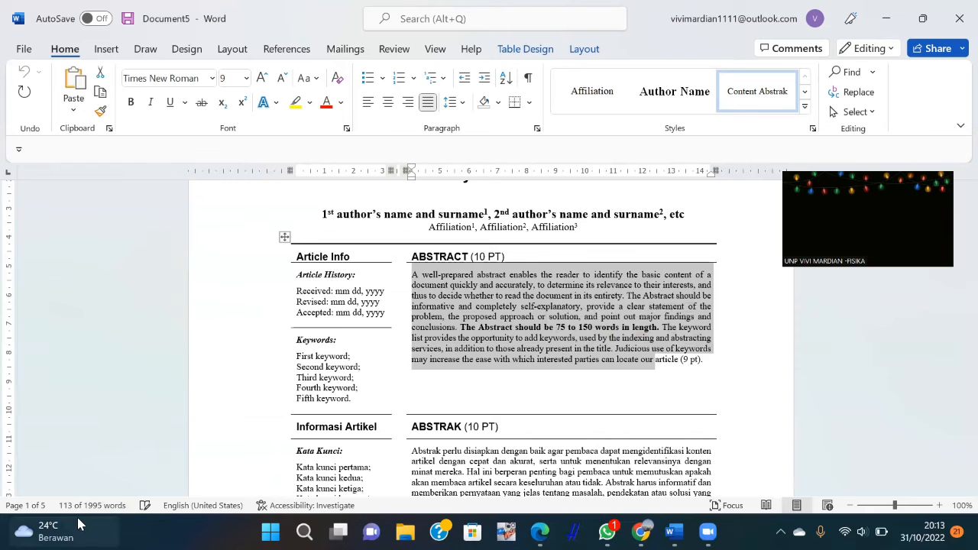
mouse_move(80, 524)
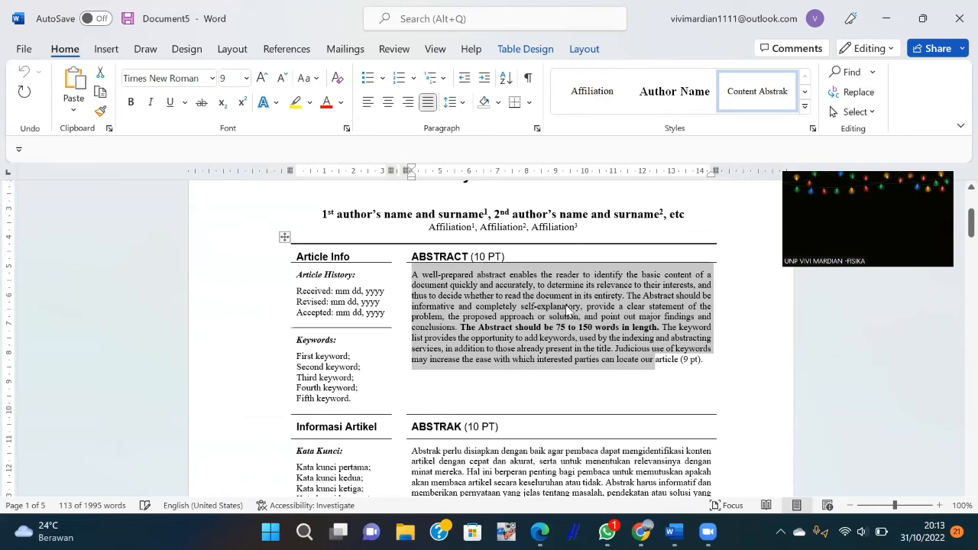
left_click(608, 336)
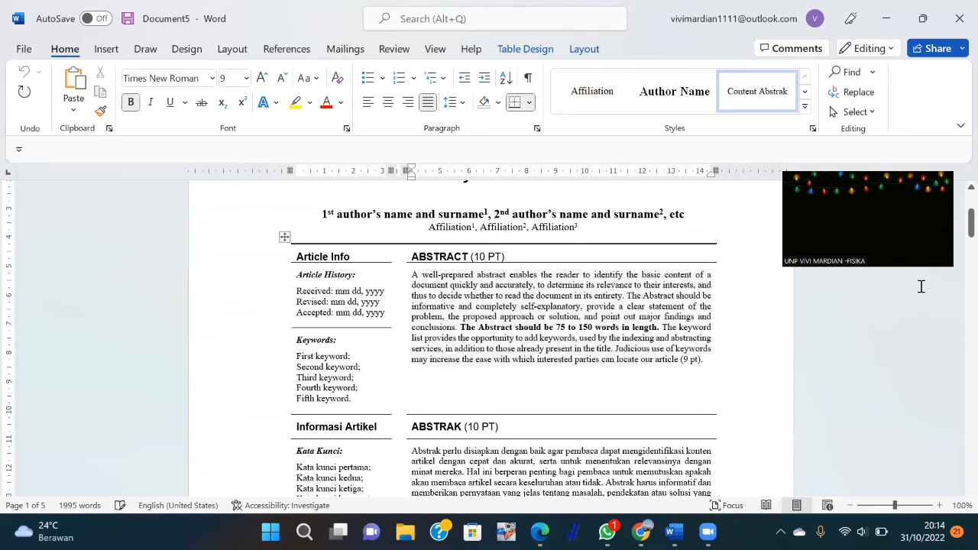
Step: Read through the template from the Indonesian abstract and Introduction to the Acknowledgements and References on the last page
scroll(956, 231, "down", 3)
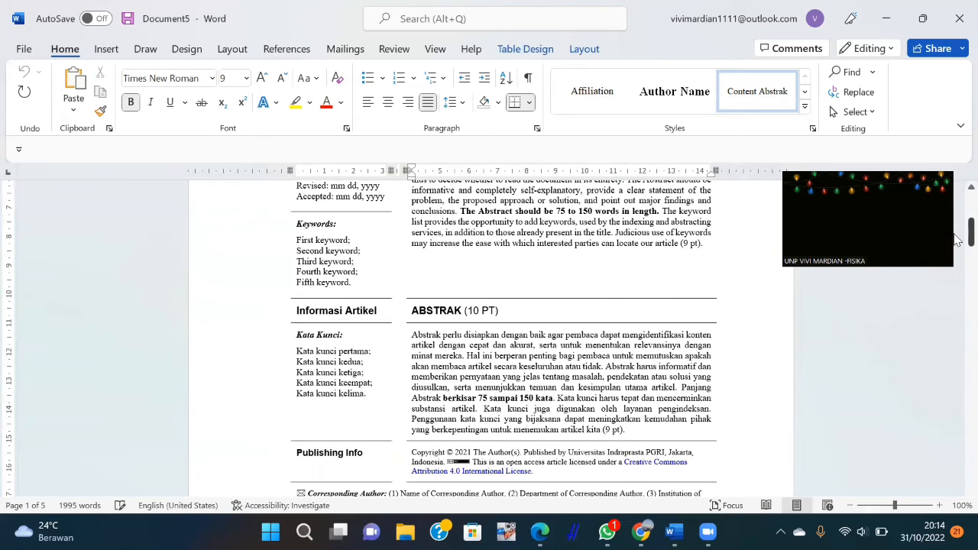
scroll(956, 240, "down", 2)
scroll(957, 233, "up", 5)
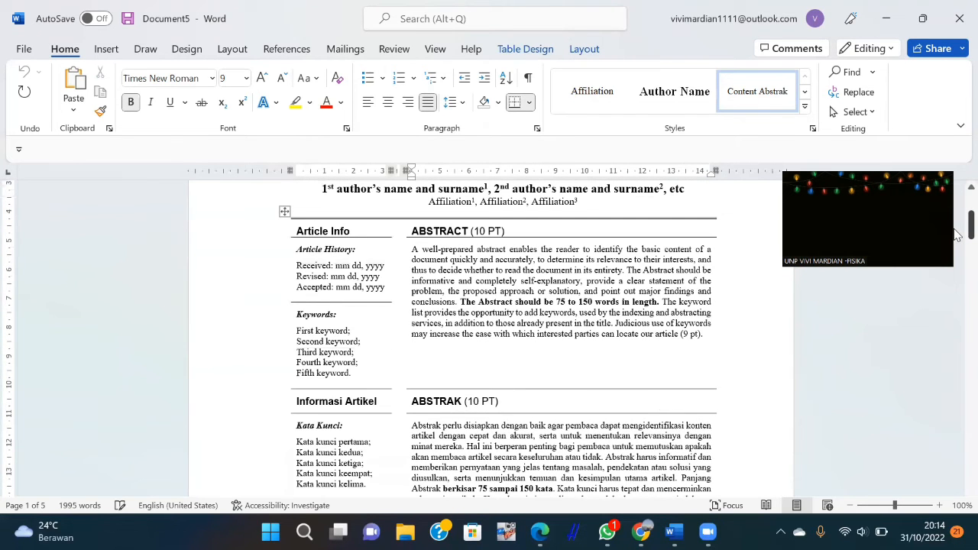
scroll(957, 237, "down", 10)
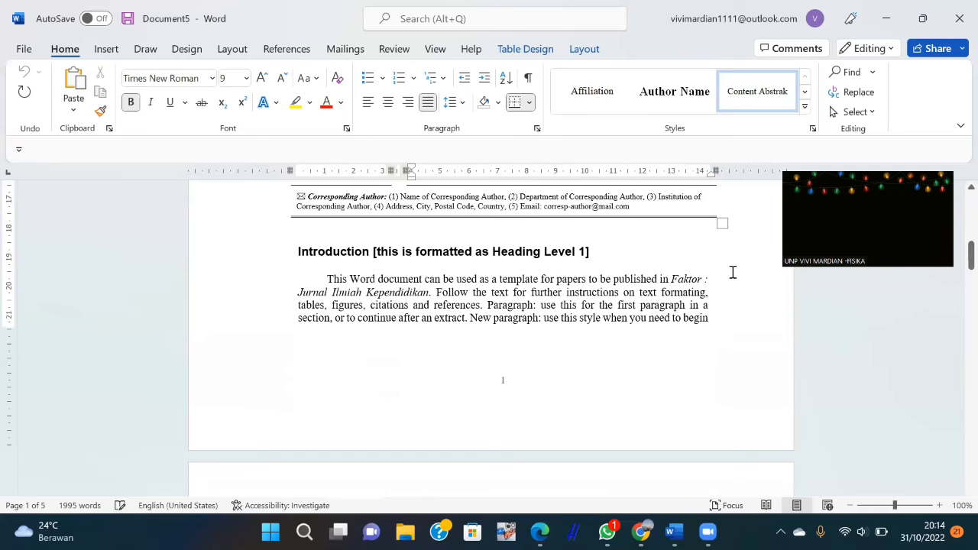
left_click_drag(970, 260, 956, 525)
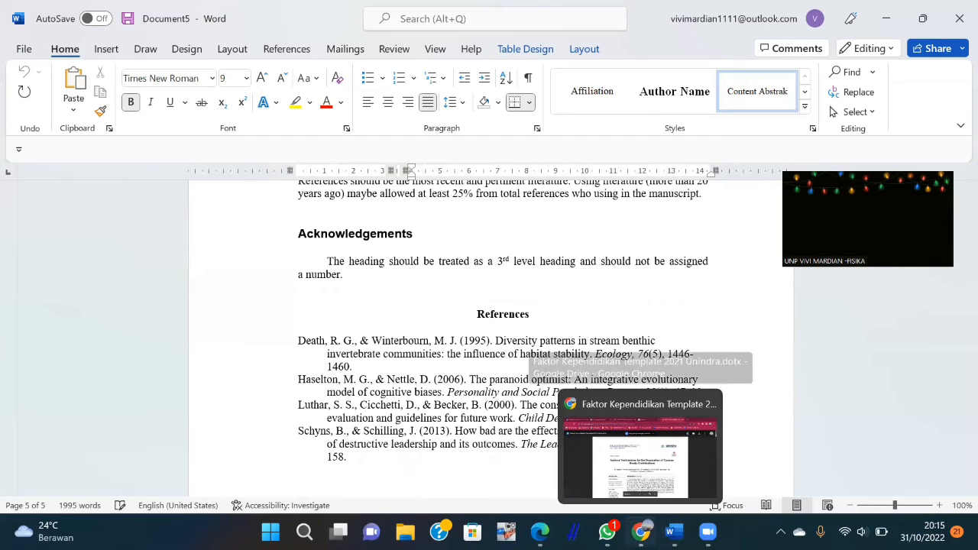
Step: Switch to Chrome and open the journal's user registration page from its Archives page
left_click(654, 447)
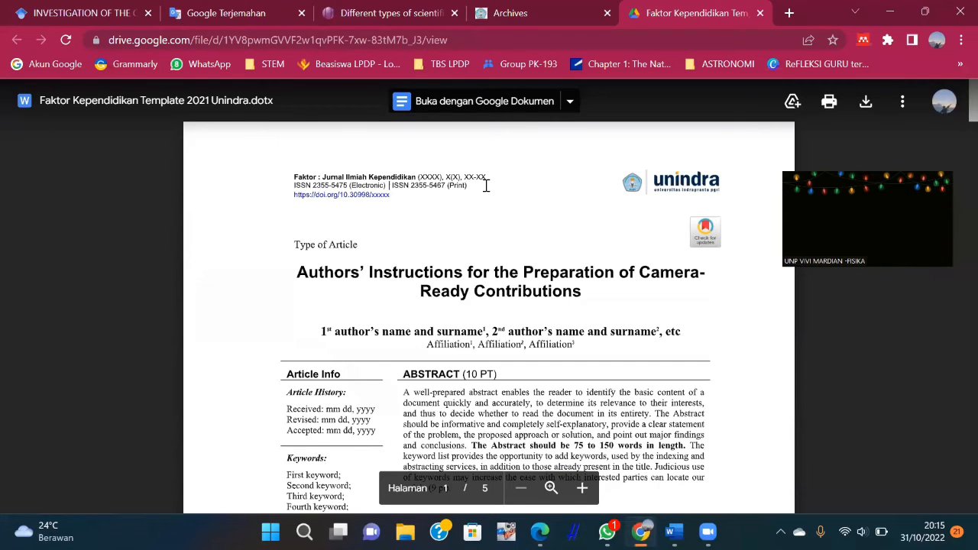
left_click(510, 9)
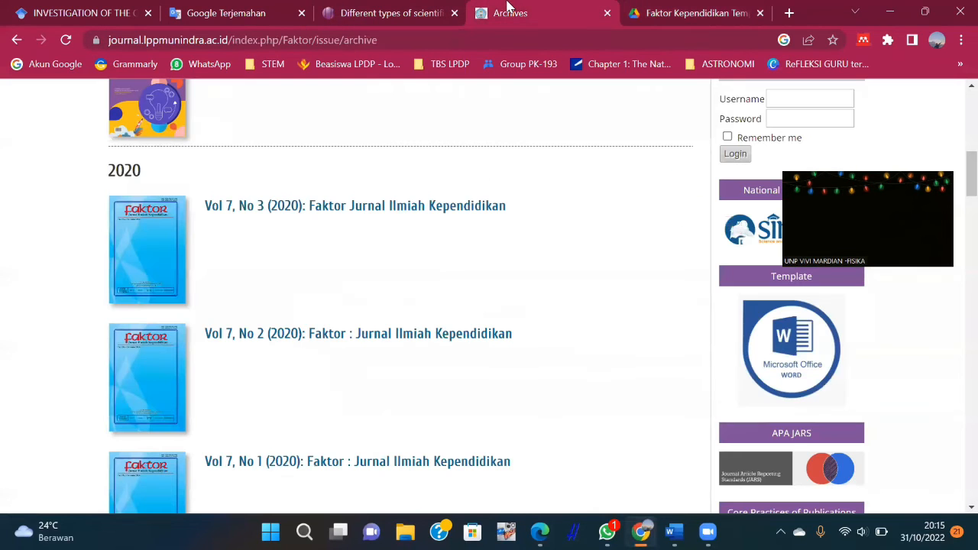
scroll(955, 99, "up", 5)
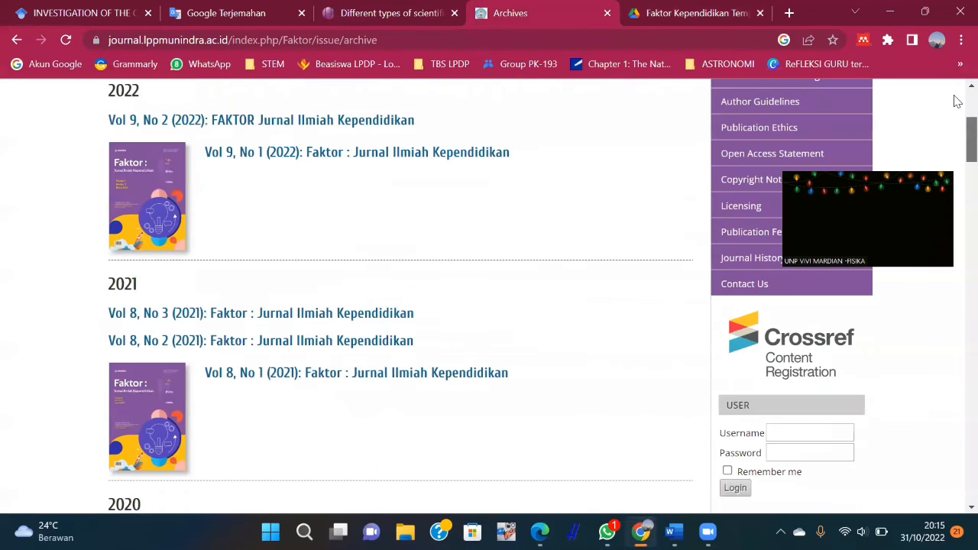
scroll(955, 101, "up", 3)
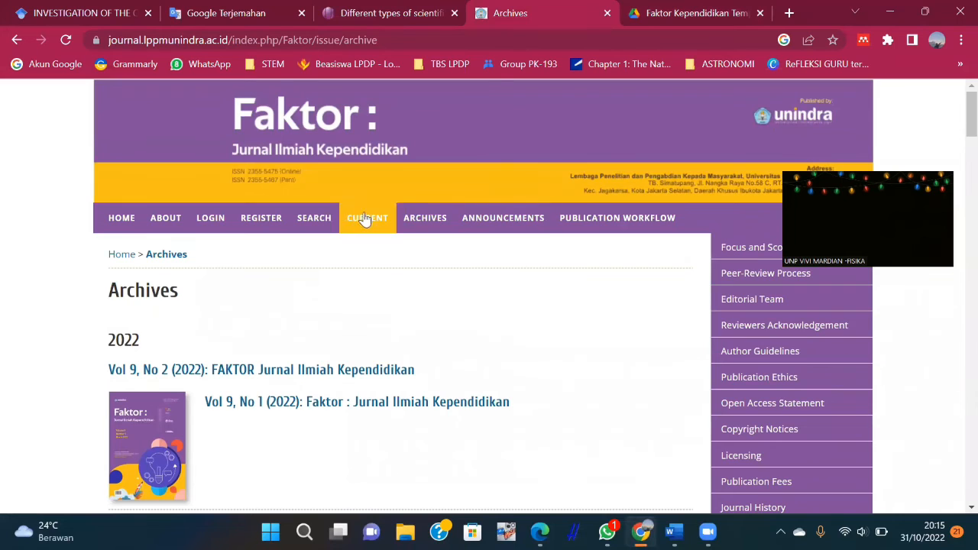
left_click(264, 223)
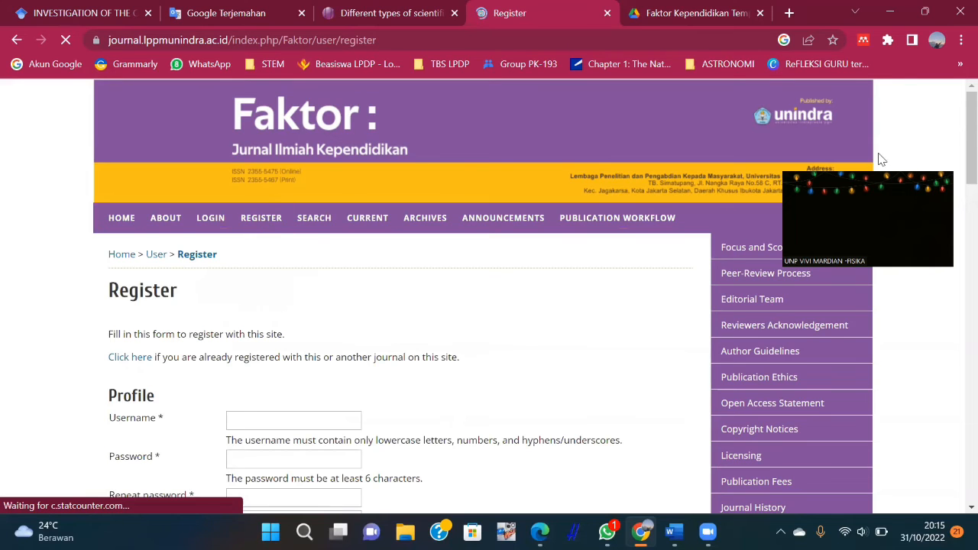
Step: Examine the registration form from the Profile fields through the working languages and Register as options
scroll(956, 156, "down", 5)
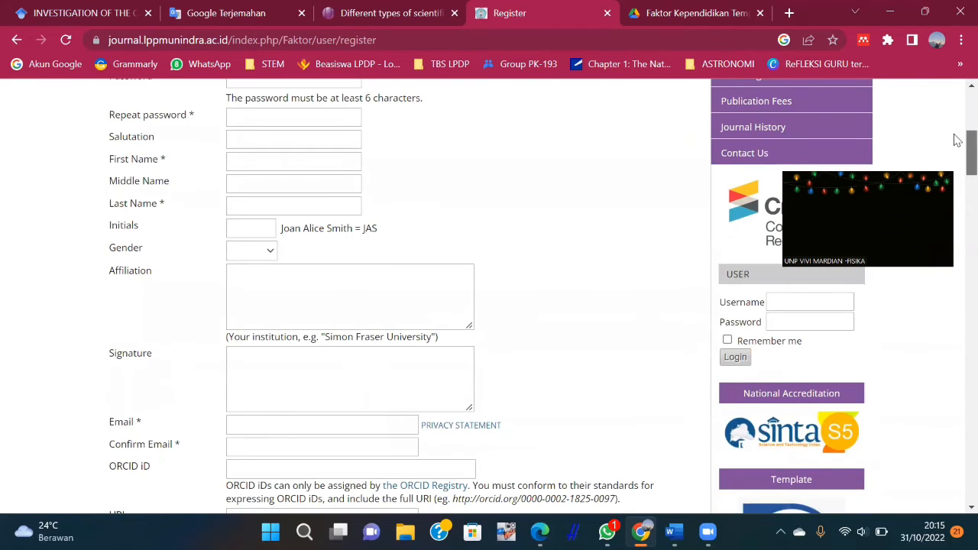
scroll(956, 145, "up", 4)
scroll(956, 122, "down", 1)
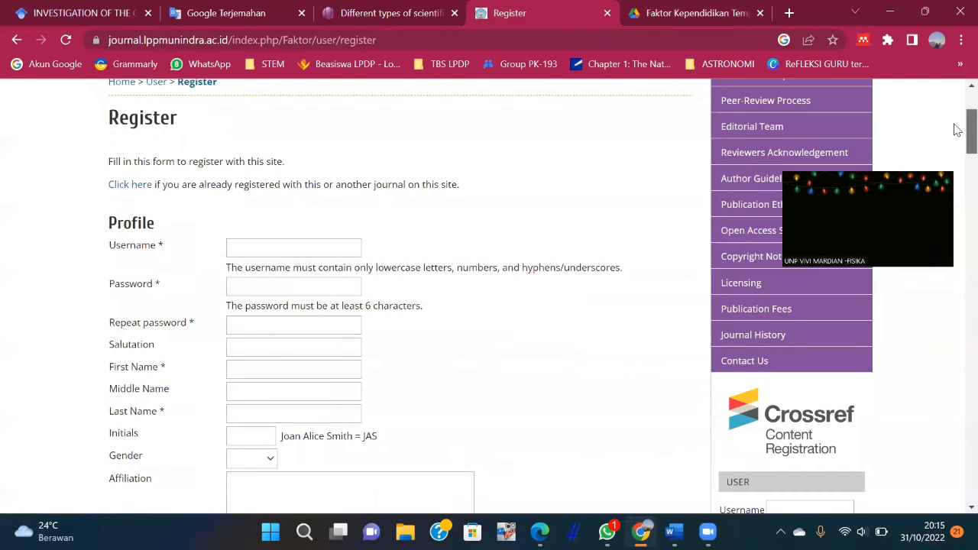
scroll(956, 130, "down", 1)
scroll(956, 141, "down", 1)
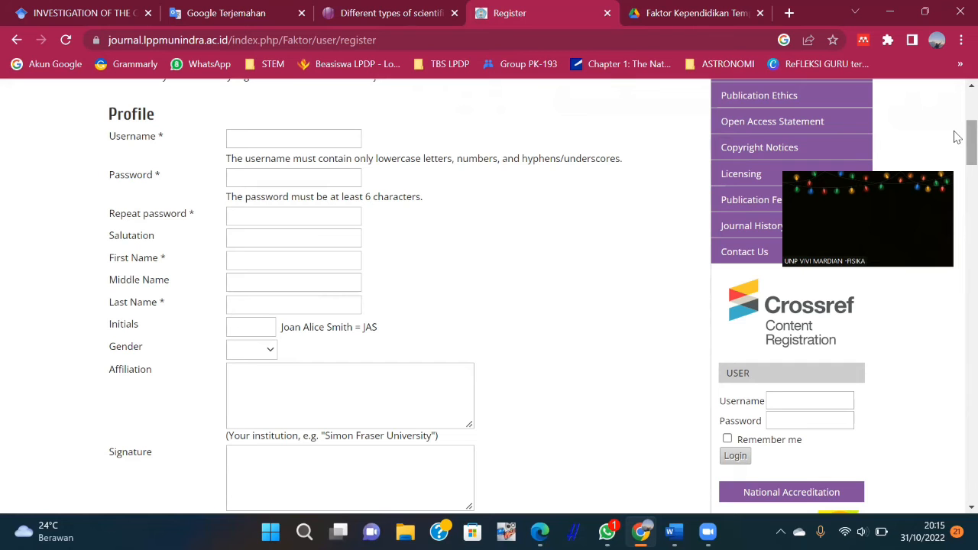
left_click_drag(957, 137, 957, 205)
scroll(291, 264, "down", 1)
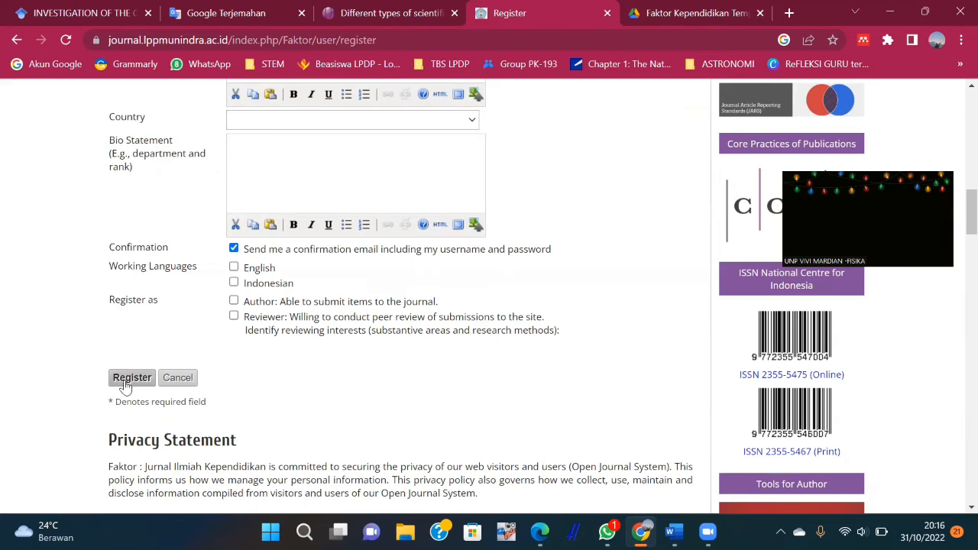
left_click_drag(958, 232, 955, 54)
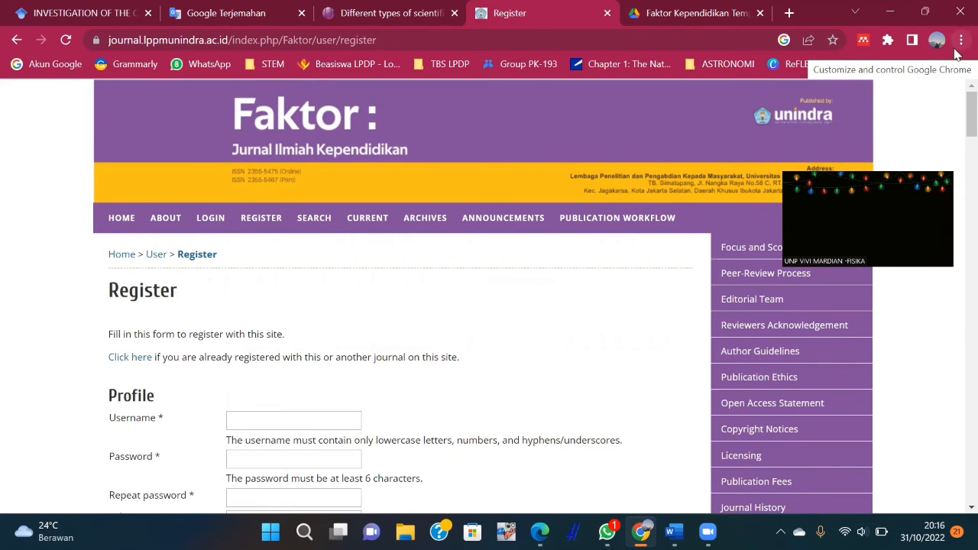
Step: View the journal's Login page and open the Contact information listed under About the Journal
left_click(217, 230)
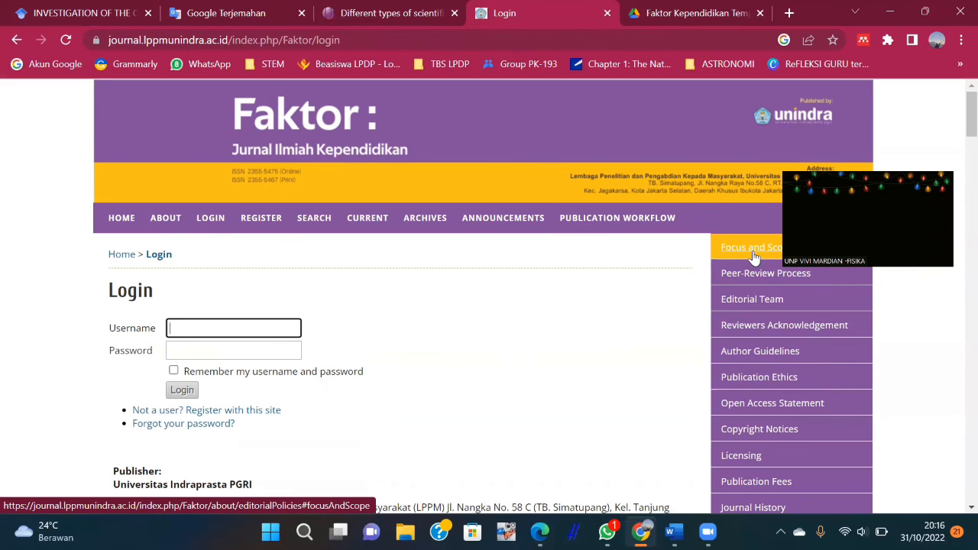
left_click(168, 219)
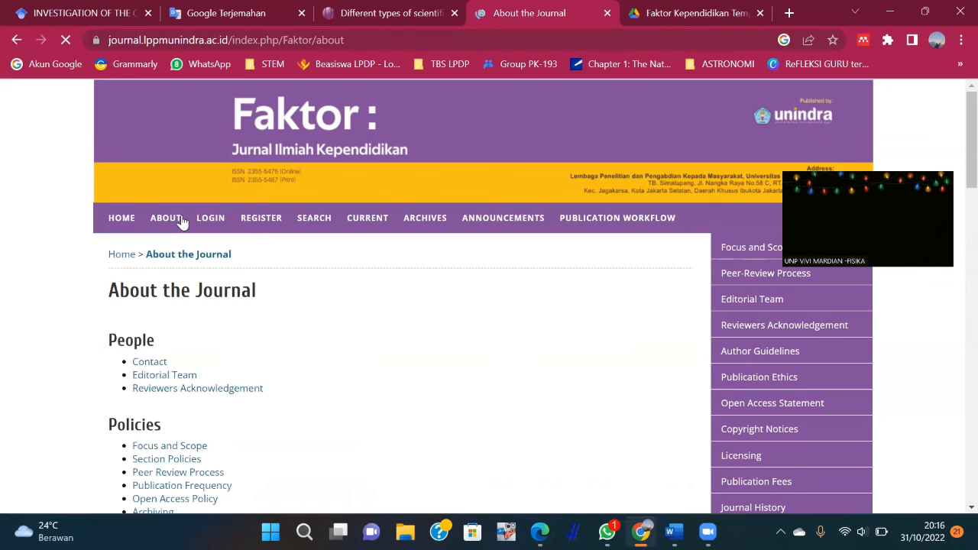
left_click(149, 362)
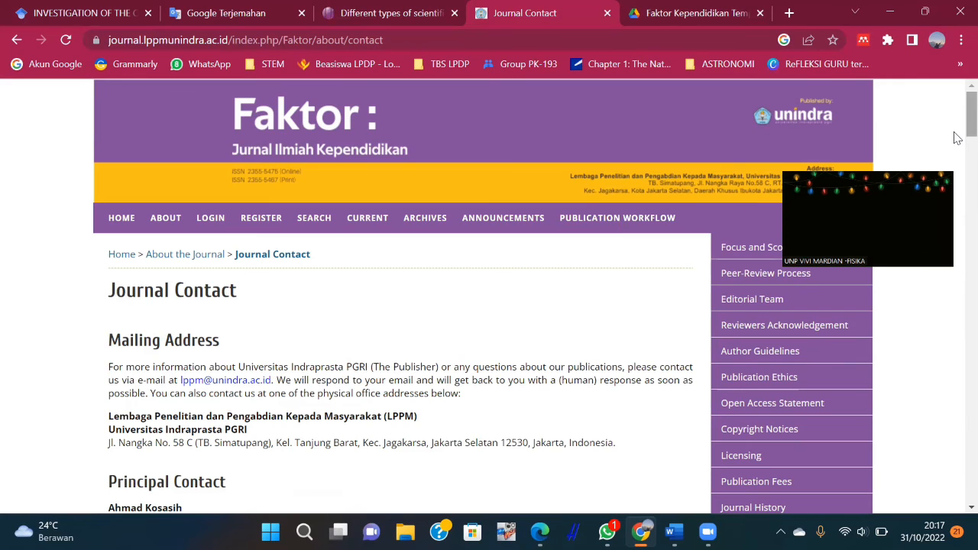
mouse_move(956, 126)
left_mouse_down()
mouse_move(957, 179)
mouse_move(956, 120)
left_mouse_up()
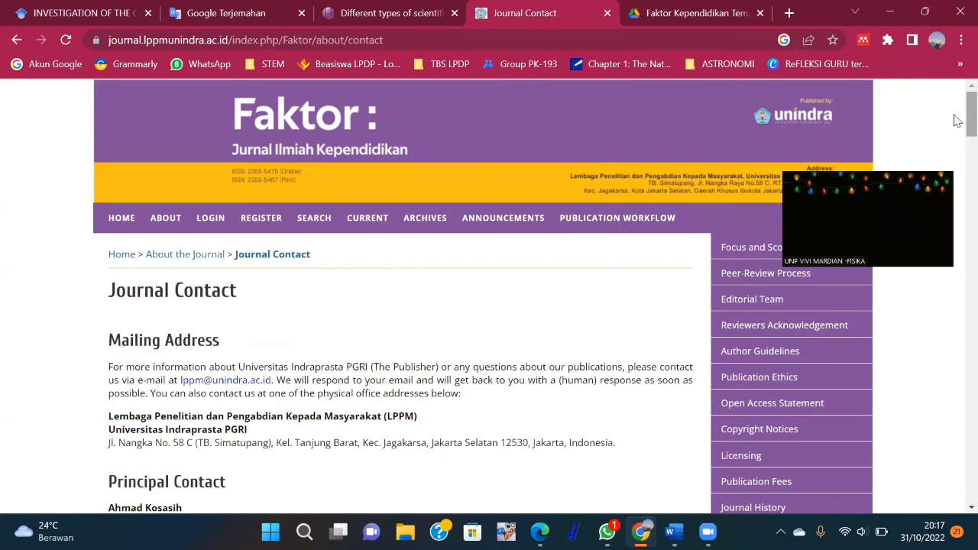